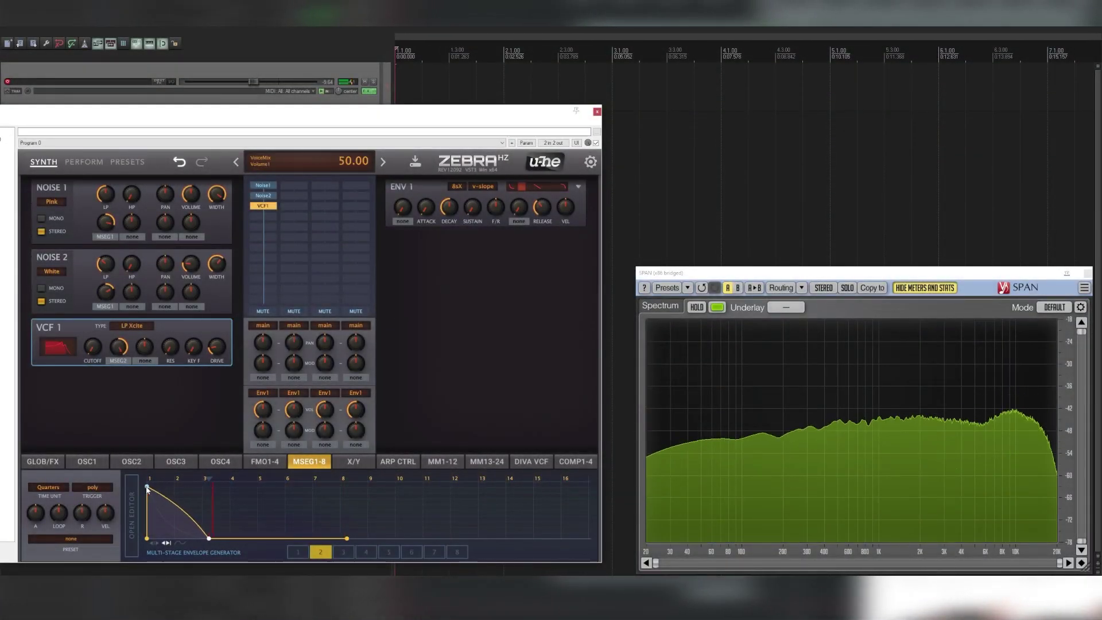
- Straighten the first stage of the filter envelope's MSEG curve, then bring up the GLOB/FX page
left_click_drag(147, 488, 172, 510)
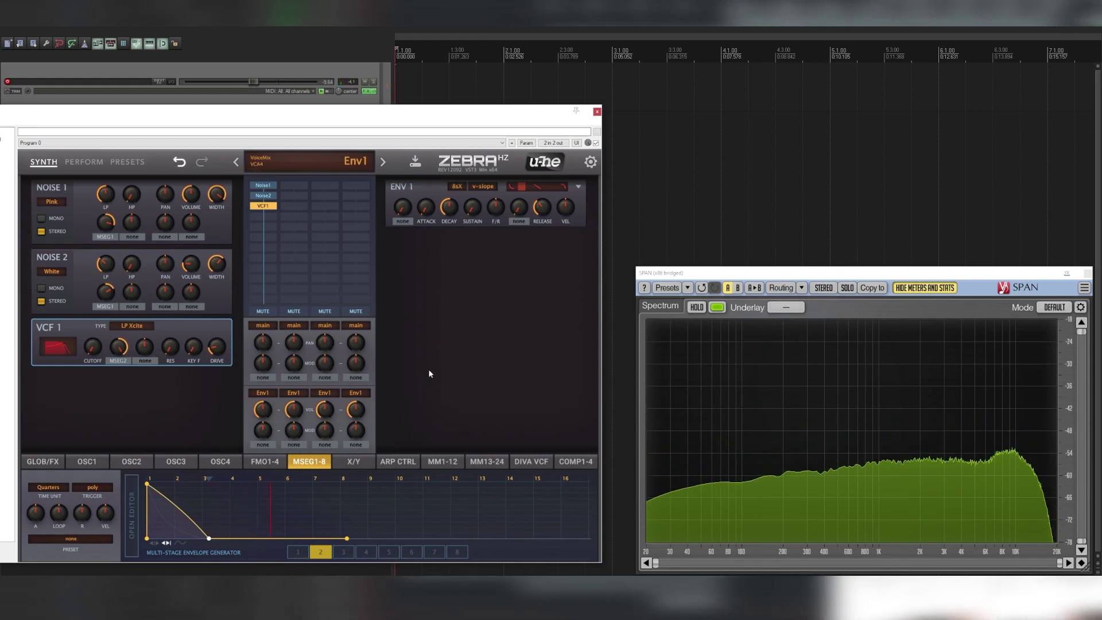
left_click(42, 461)
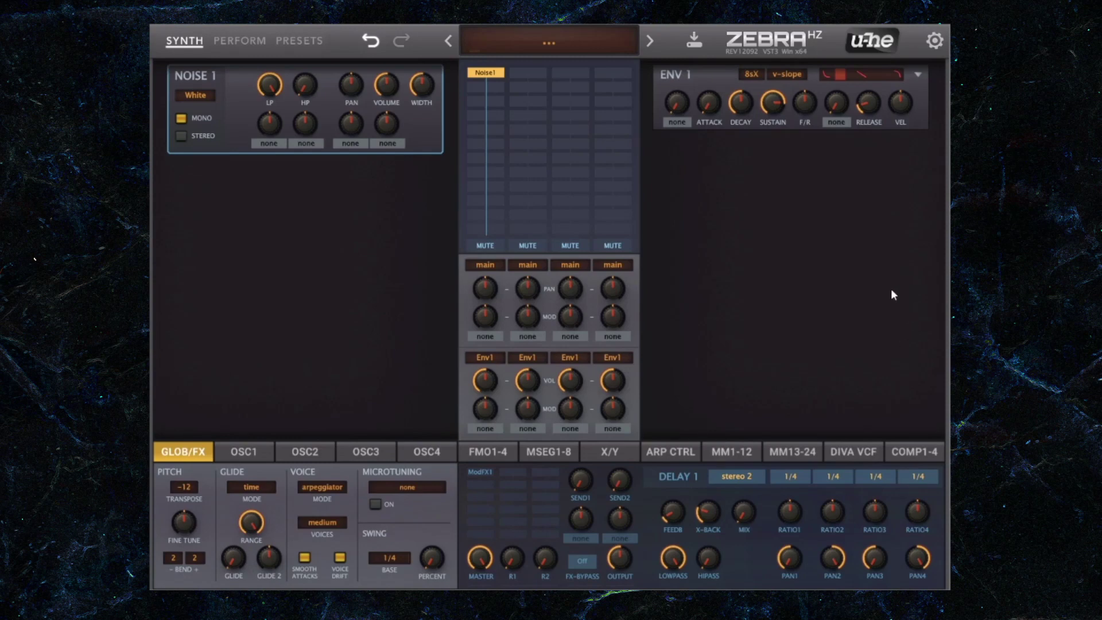
- Show the arpeggiator page with its 16-step pattern at 1/16 trip sync
left_click(671, 452)
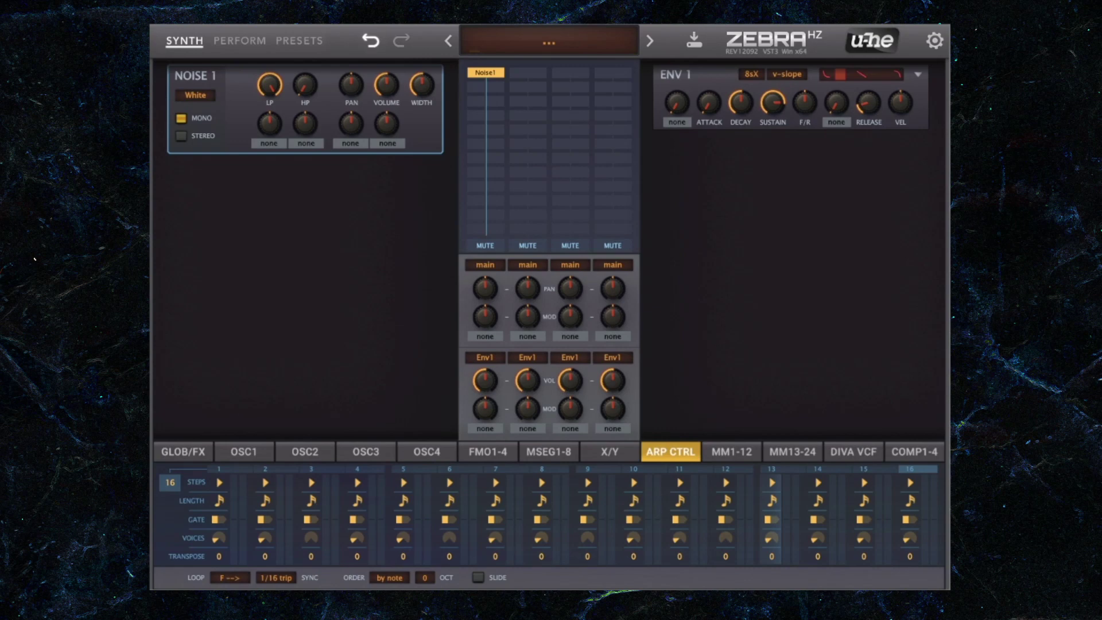
- Make Noise 1 stereo pink noise with its width raised to 87.50
left_click(195, 94)
left_click(180, 136)
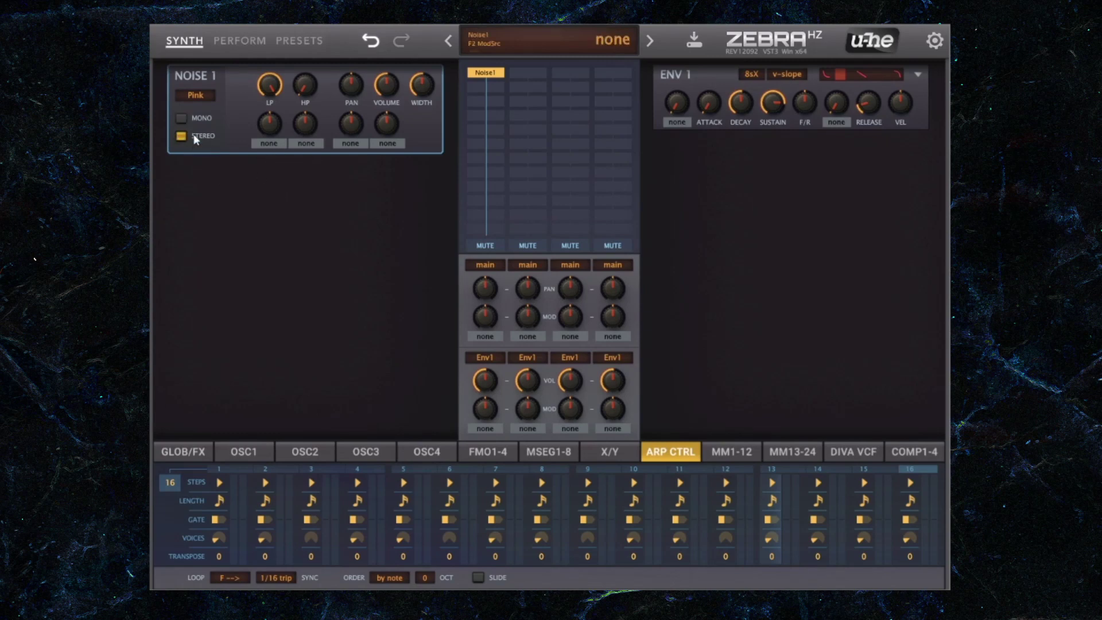
left_click_drag(421, 85, 416, 26)
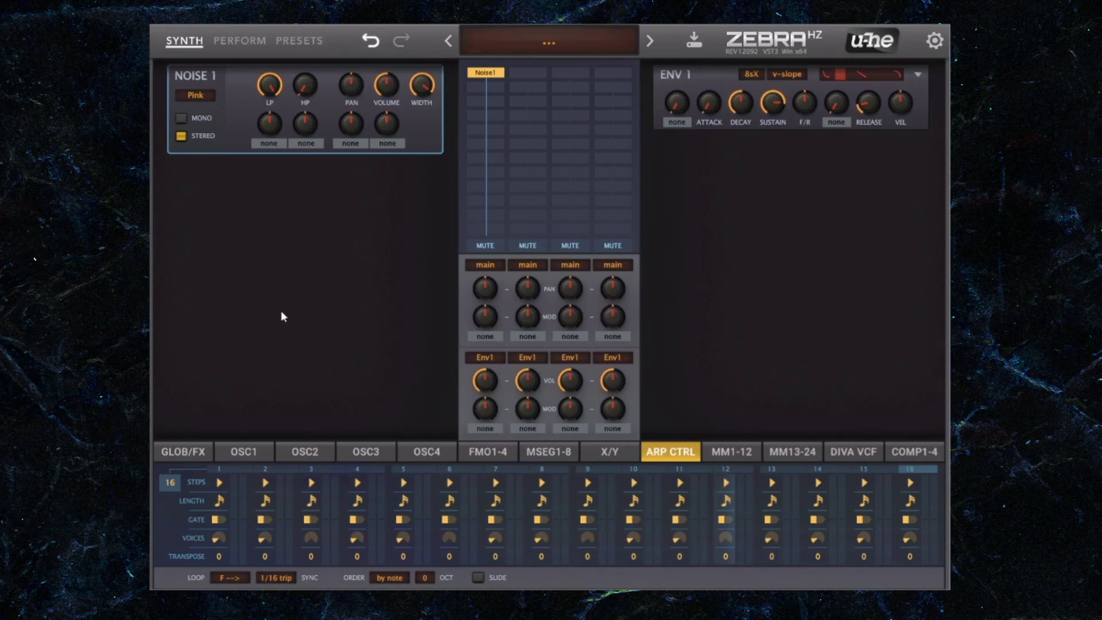
- Lower Noise 1's lowpass cutoff to 70 and assign MSEG1 as its modulation source
left_click(183, 451)
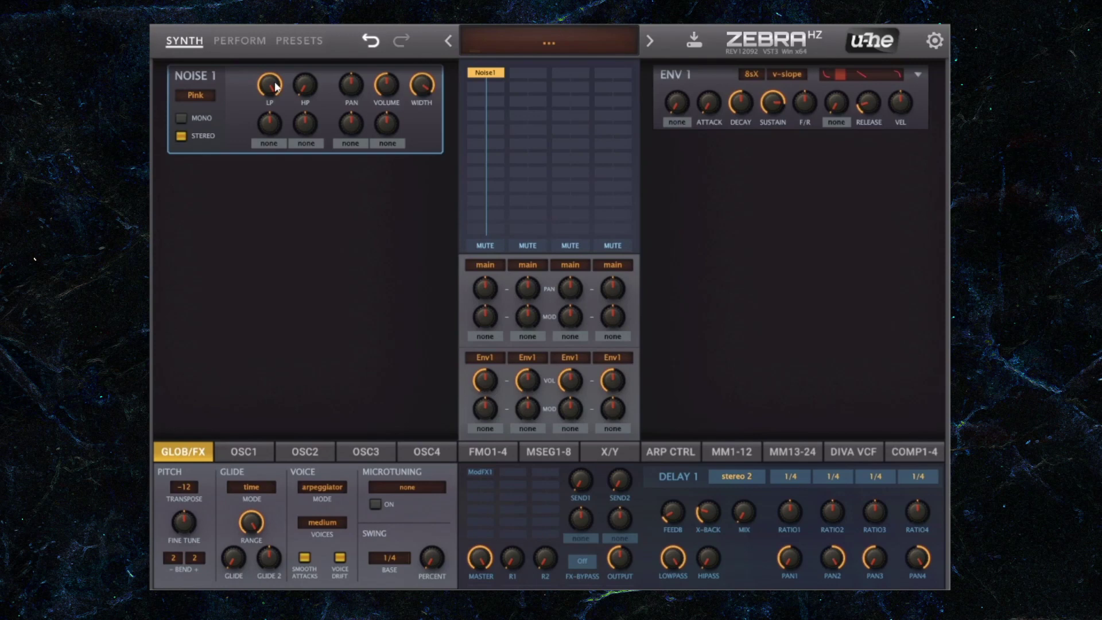
left_click_drag(275, 89, 266, 125)
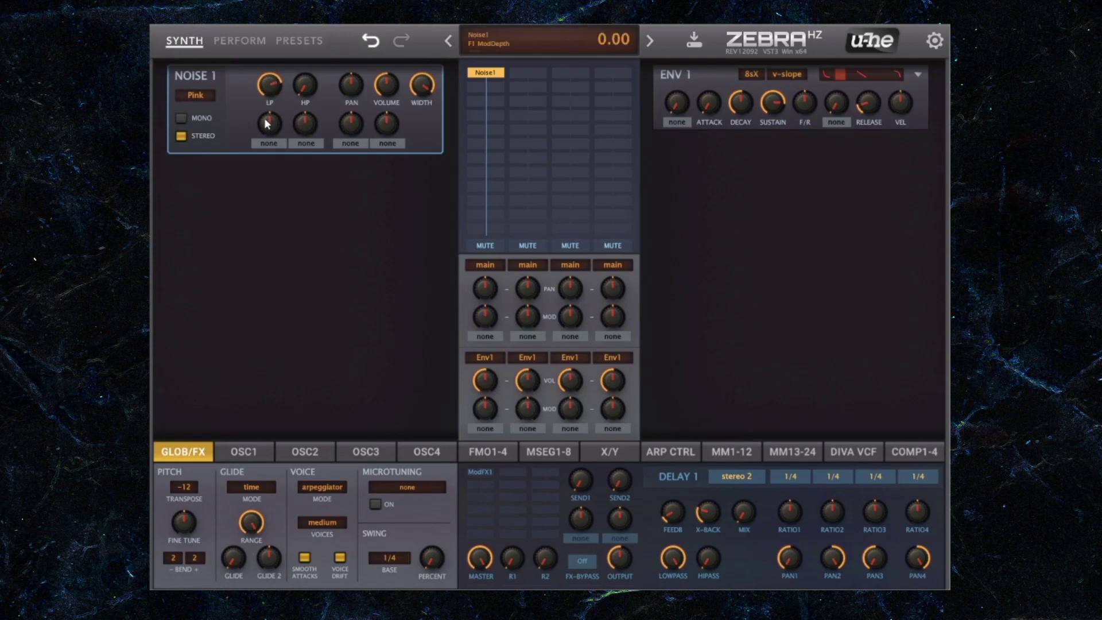
left_click(269, 143)
left_click(310, 379)
- Shape MSEG1 into a short decay from beat 1 to zero by beat 3, and set its lowpass sweep depth
left_click_drag(401, 479, 327, 479)
left_click_drag(521, 502, 405, 574)
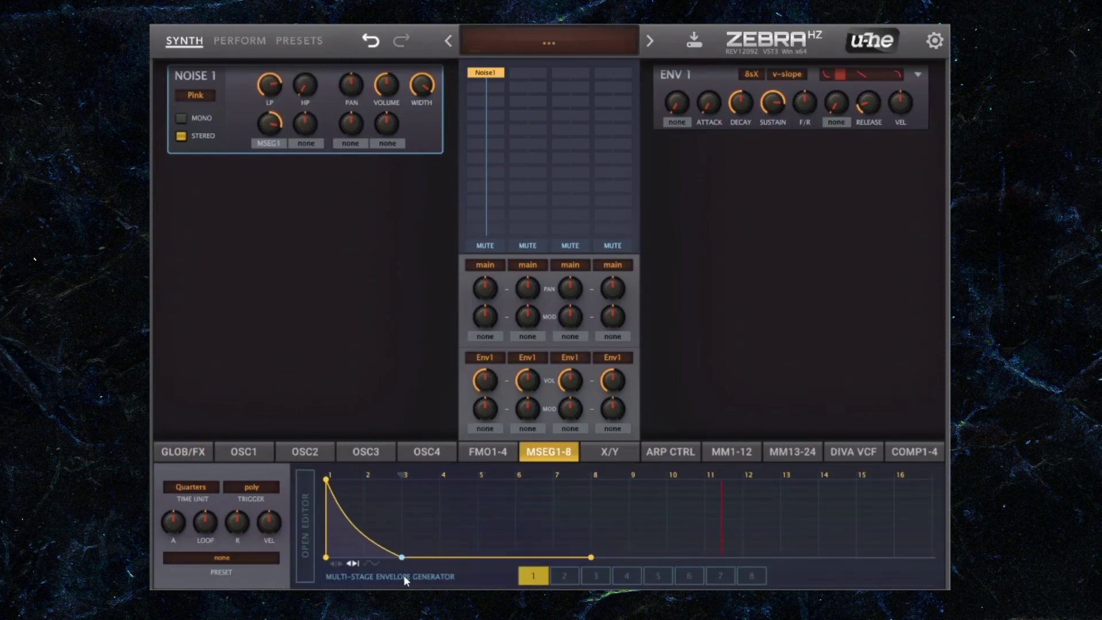
mouse_move(269, 123)
left_mouse_down()
mouse_move(269, 88)
mouse_move(281, 125)
left_mouse_up()
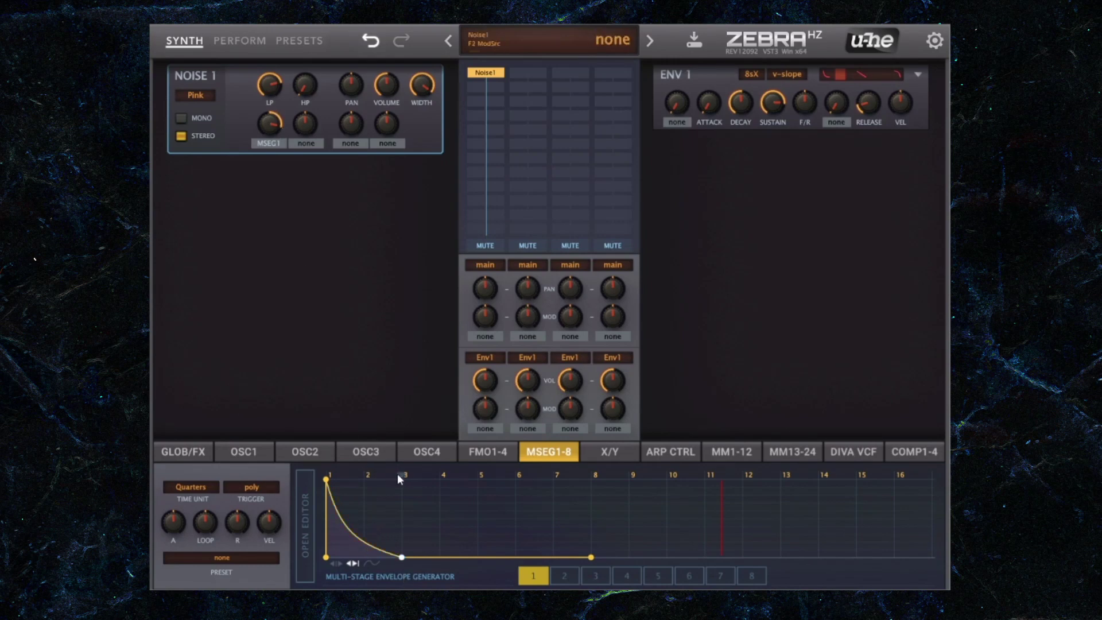
left_click_drag(397, 474, 327, 474)
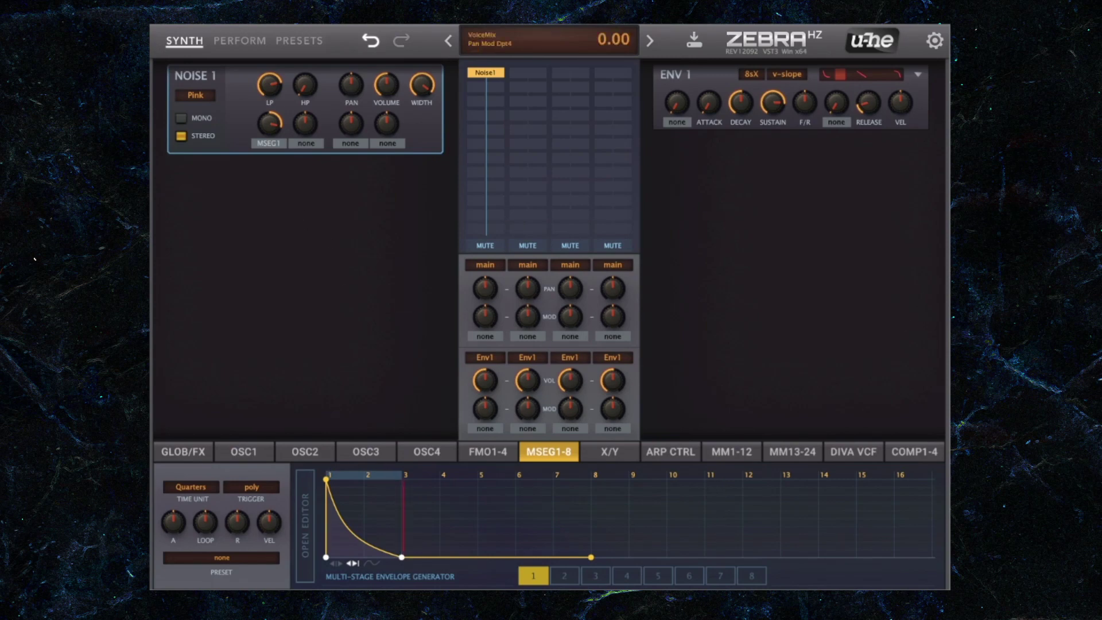
- Lower Noise 1's lowpass to 48.50, lengthen the Env1 release and drop its sustain to zero
left_click_drag(273, 92, 259, 129)
left_click_drag(869, 105, 869, 76)
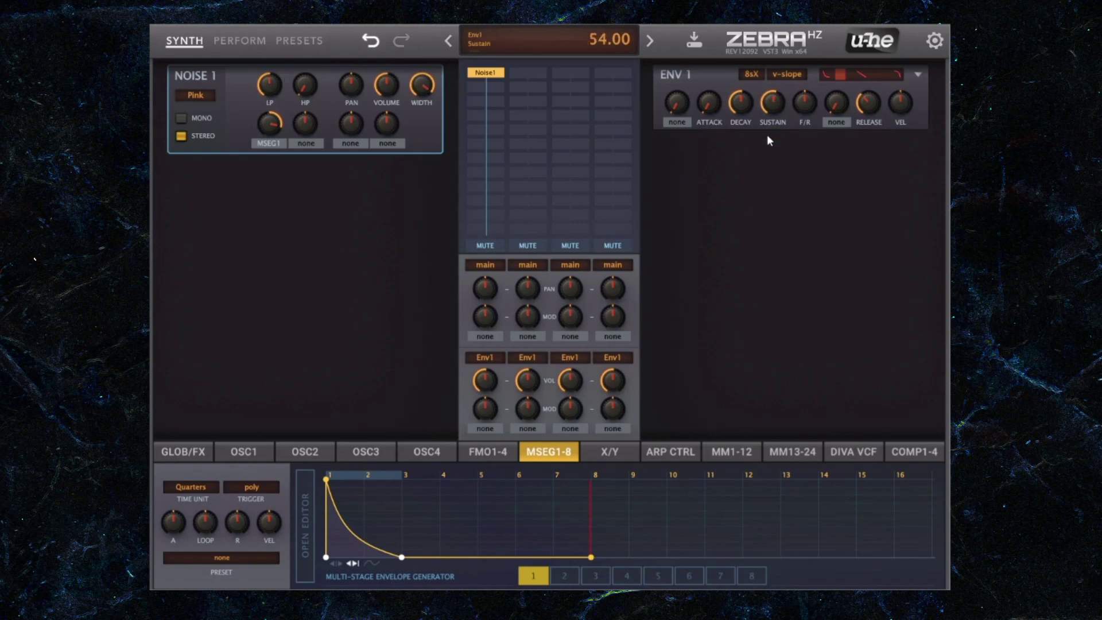
left_click_drag(769, 149, 772, 240)
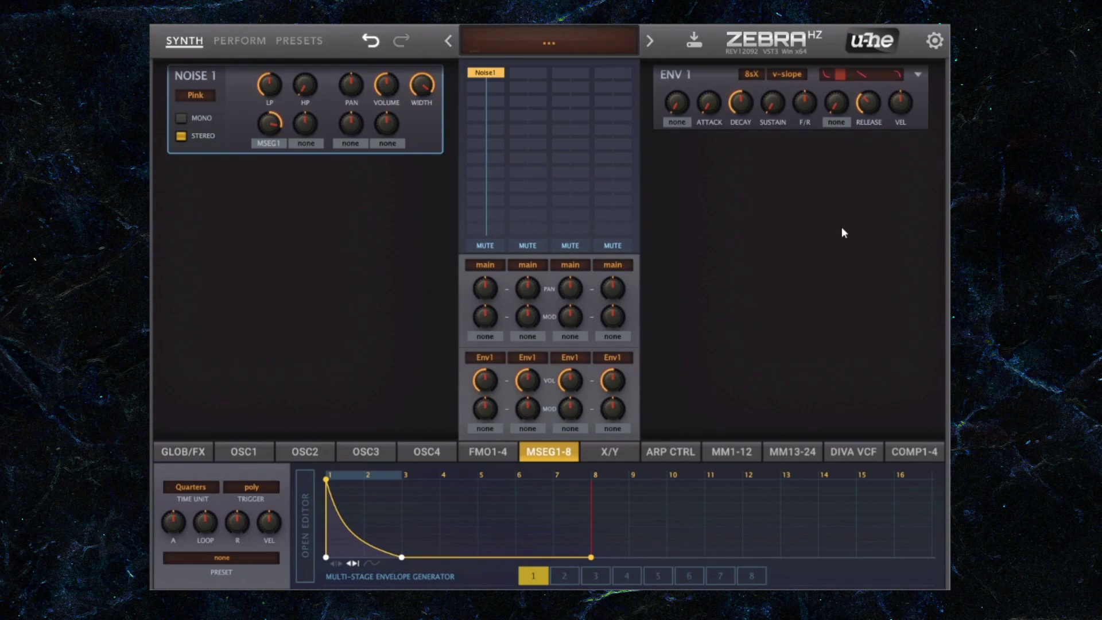
- Add a stereo Noise 2 generator in an empty slot with width 63.50
left_click(492, 86)
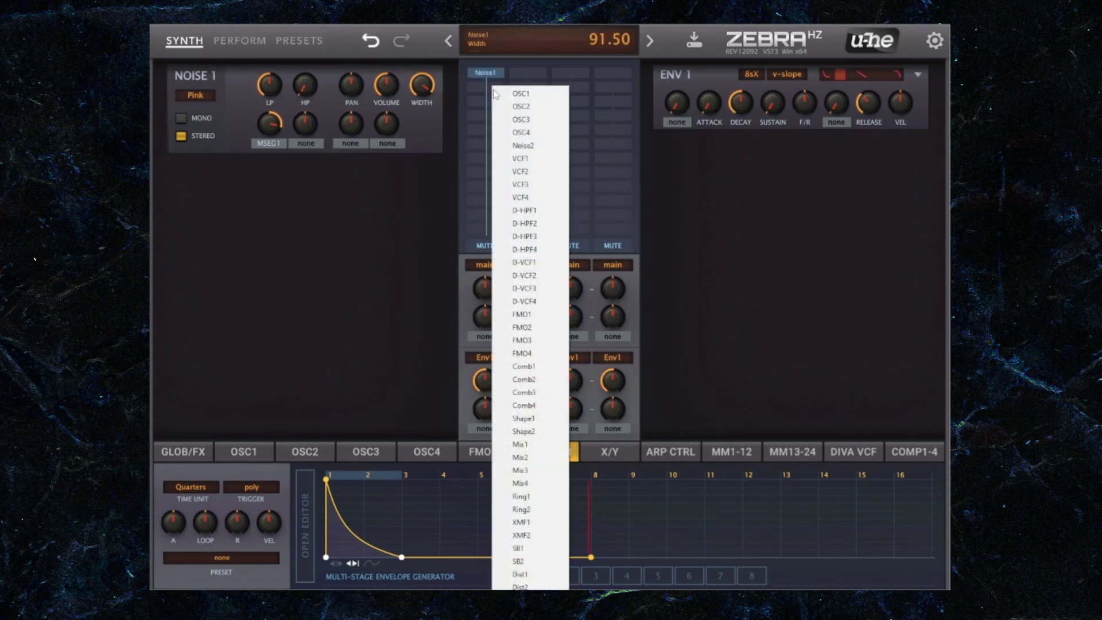
left_click(522, 145)
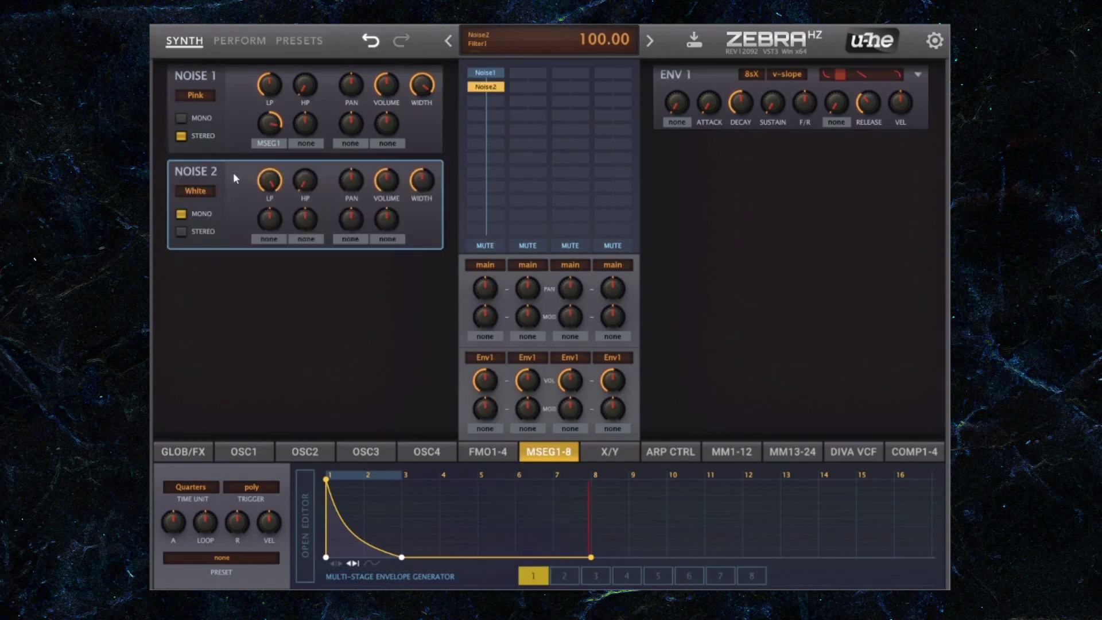
left_click(181, 231)
left_click_drag(426, 183, 409, 201)
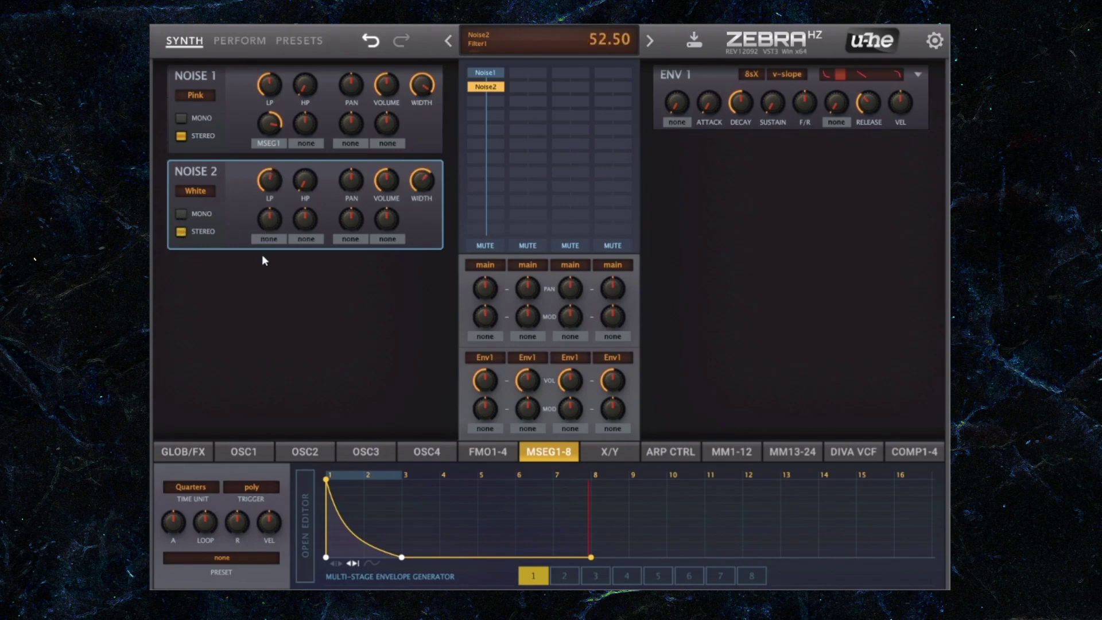
- Route MSEG1 to Noise 2's lowpass at depth 58, showing Noise 1 alongside it
left_click(268, 239)
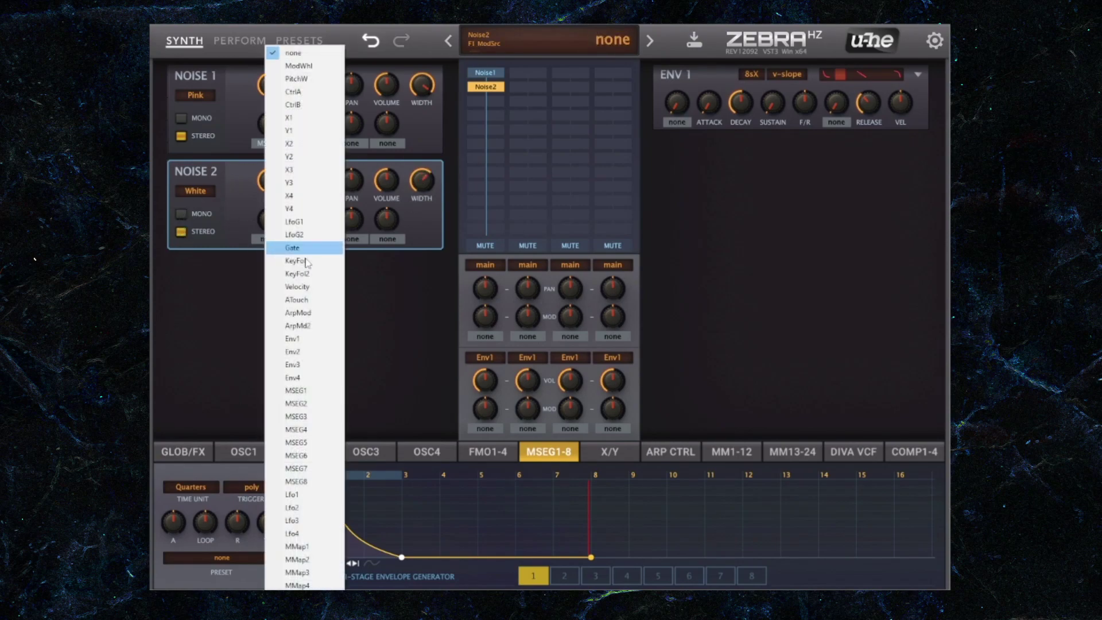
left_click(303, 393)
left_click_drag(272, 229, 261, 205)
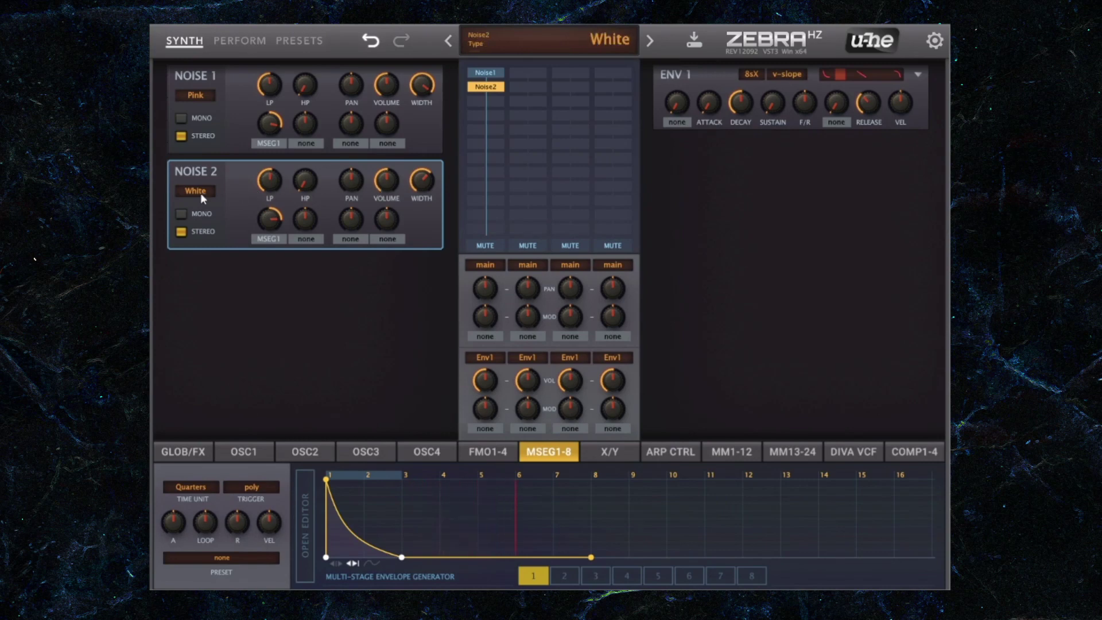
left_click_drag(489, 75, 491, 79)
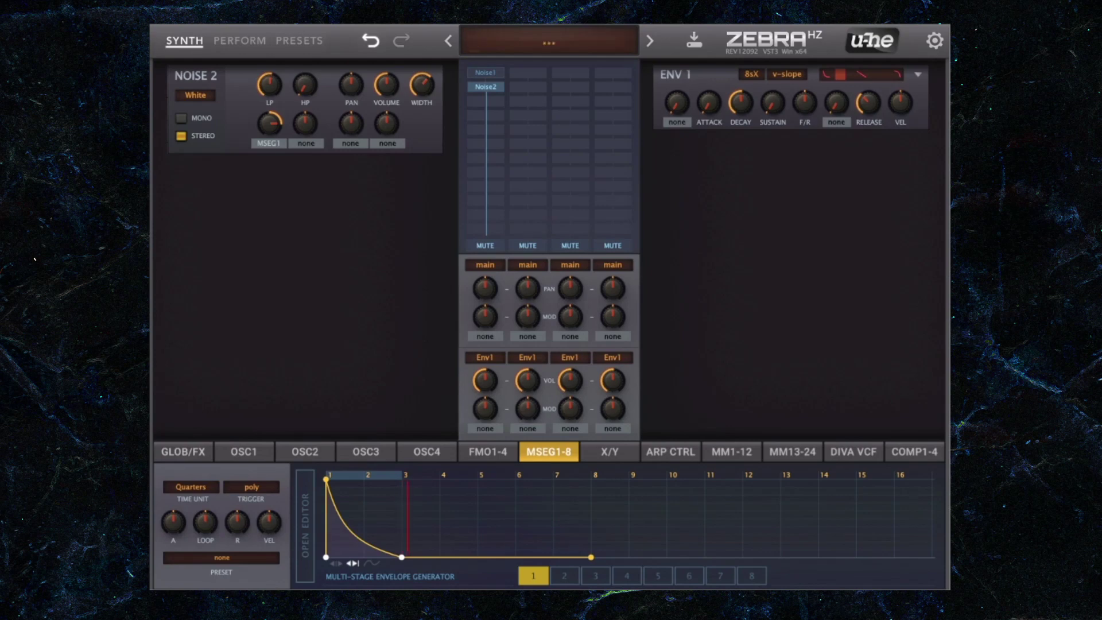
left_click(485, 72)
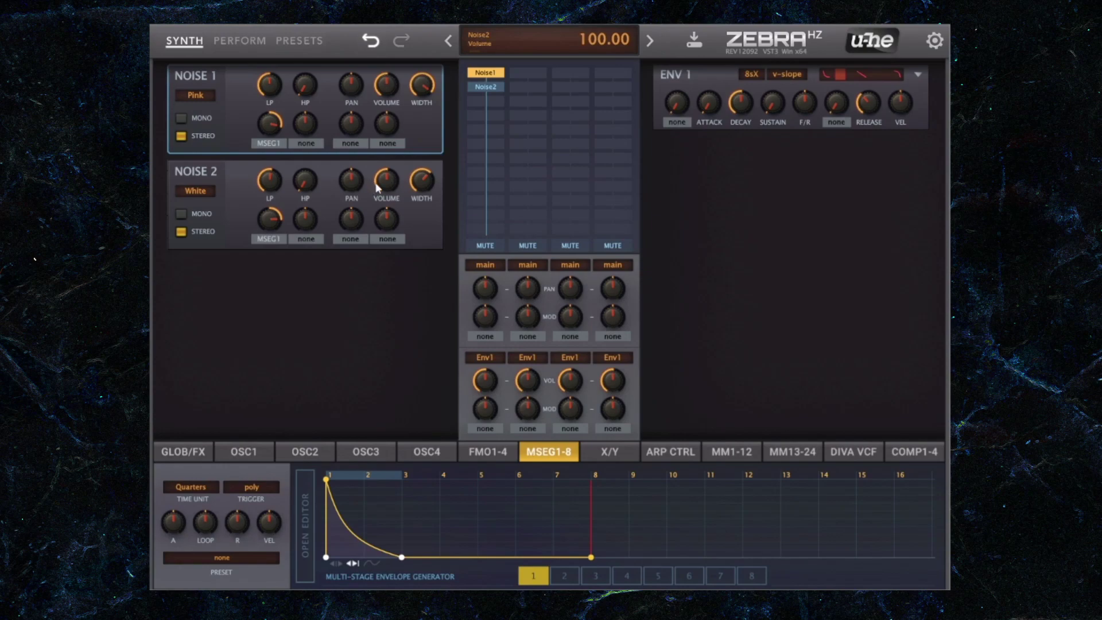
- Turn Noise 2's volume down from 100, then open the module list for the next slot
left_click_drag(377, 188, 793, 181)
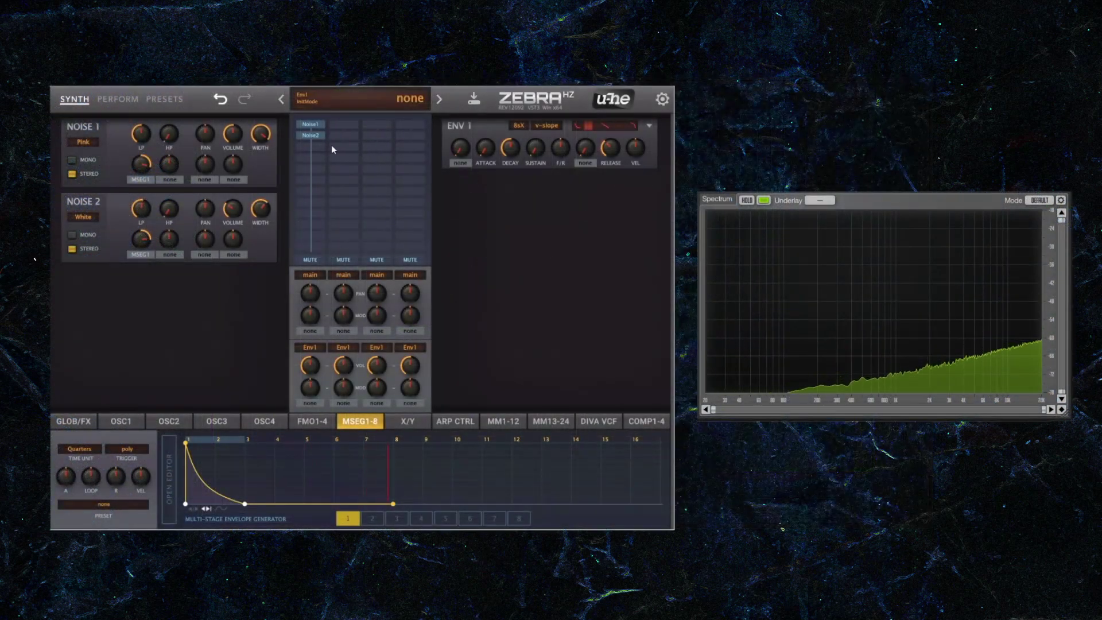
left_click(320, 146)
- Add an LP Xcite VCF1 filter after the noises with its cutoff closed to 0
left_click(348, 194)
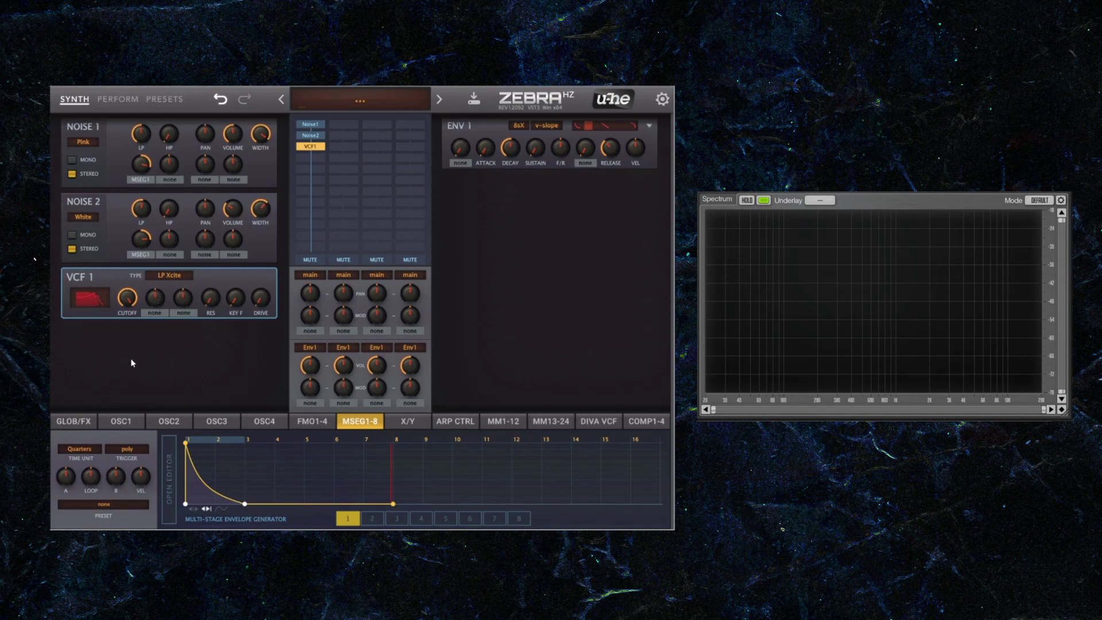
mouse_move(127, 295)
left_click_drag(130, 297, 136, 395)
- Sweep the VCF1 cutoff open with MSEG2 and lengthen MSEG2's decay slightly
left_click(157, 318)
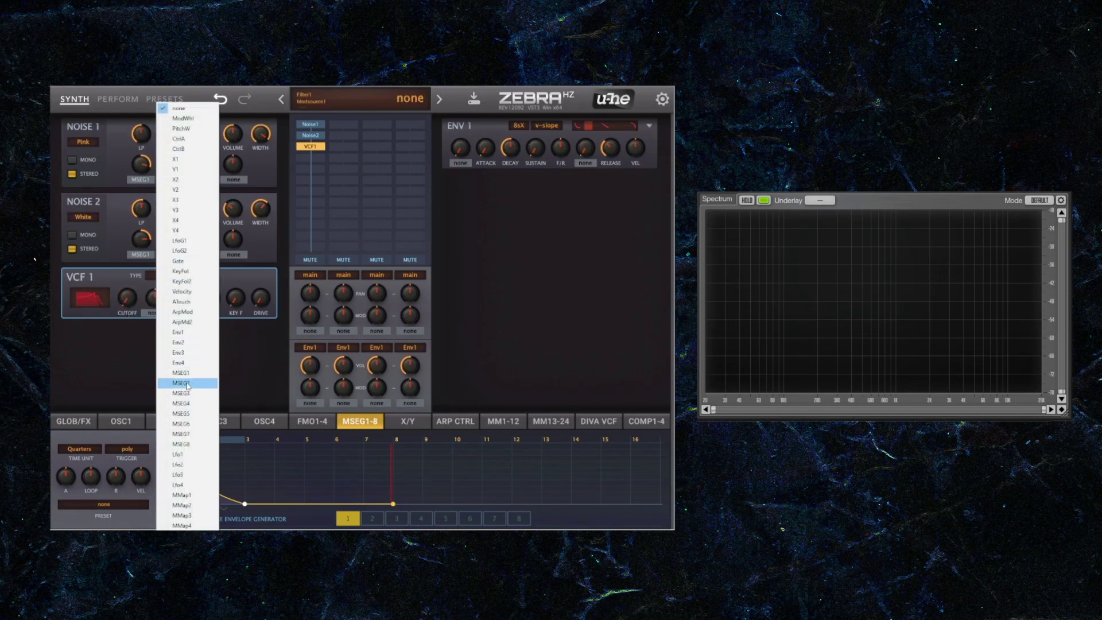
left_click(178, 380)
left_click_drag(153, 298, 154, 235)
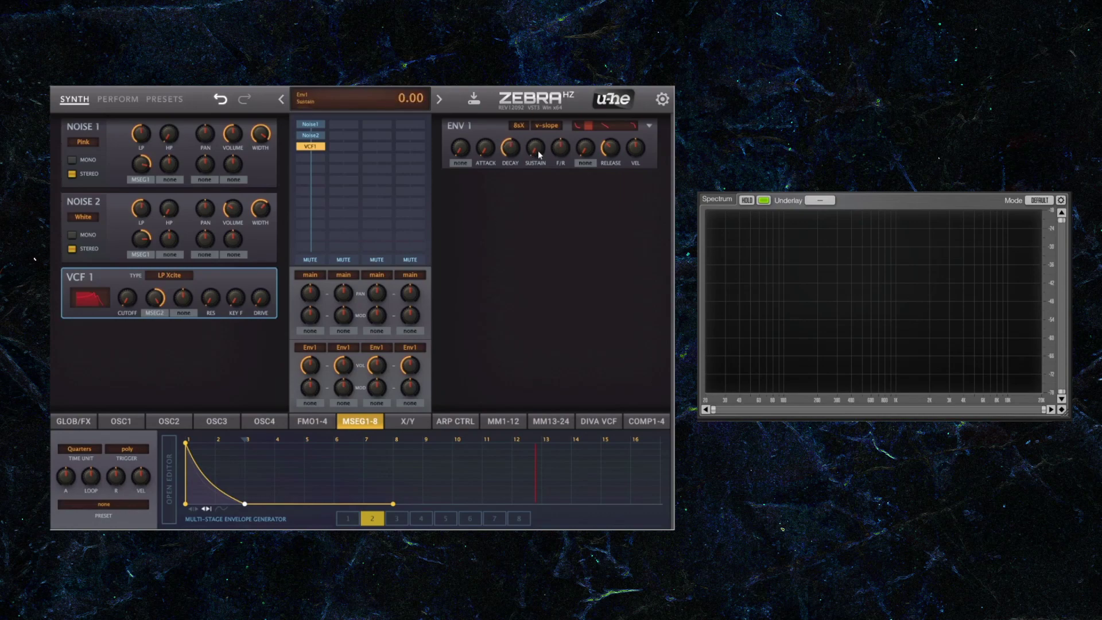
left_click_drag(245, 504, 252, 504)
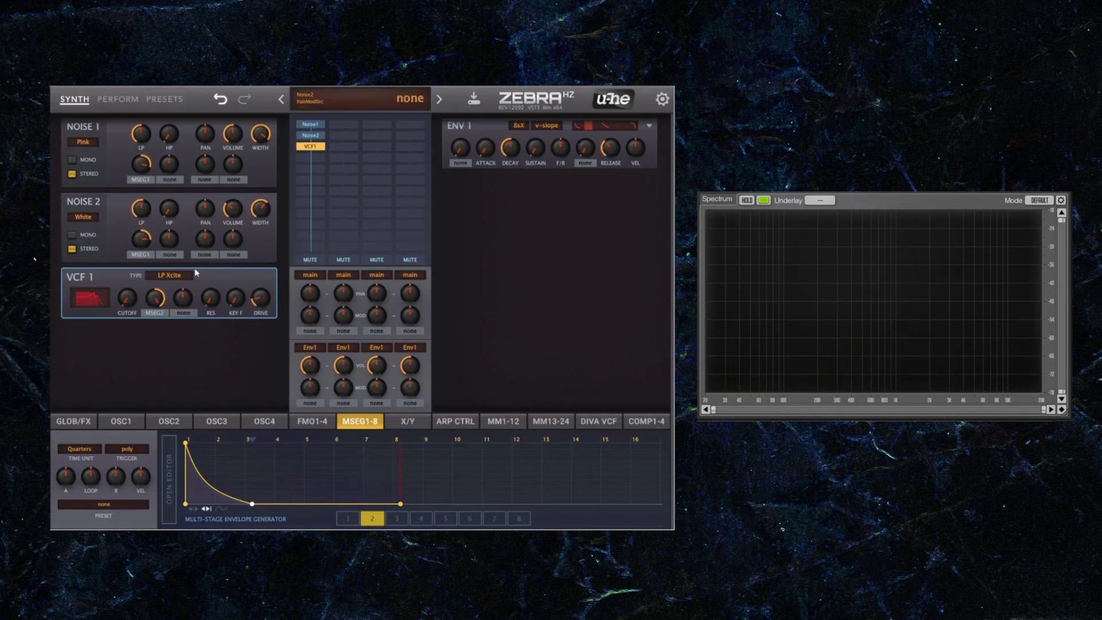
- Set VCF1's MSEG2 depth to about 150 and Noise 2's MSEG1 filter depth to about 40
left_click_drag(154, 297, 151, 303)
left_click_drag(159, 304, 156, 297)
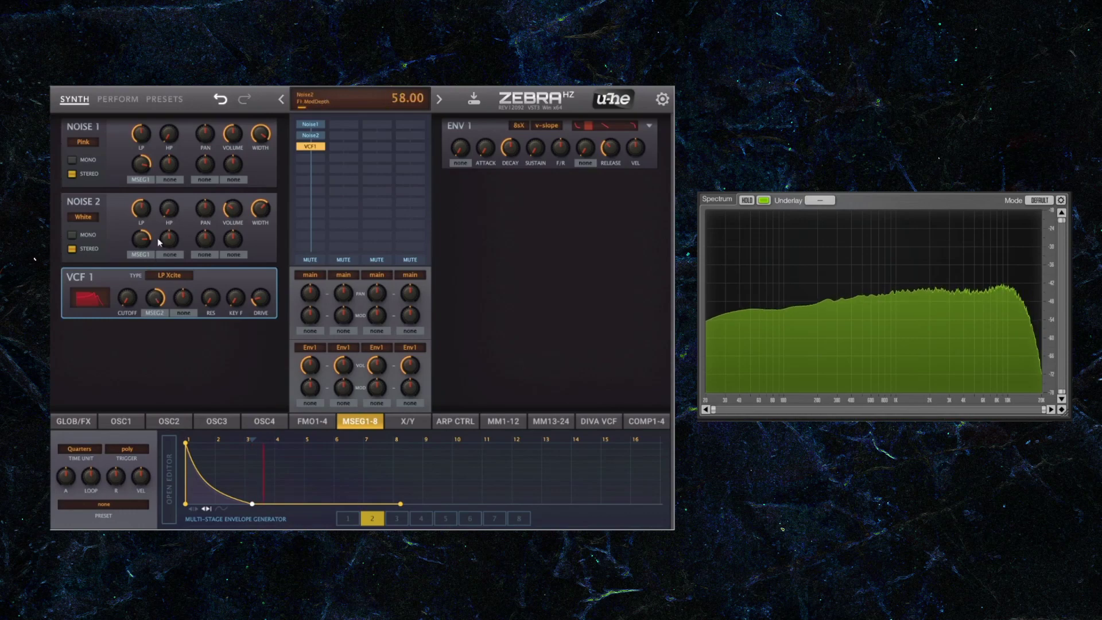
left_click_drag(147, 243, 147, 242)
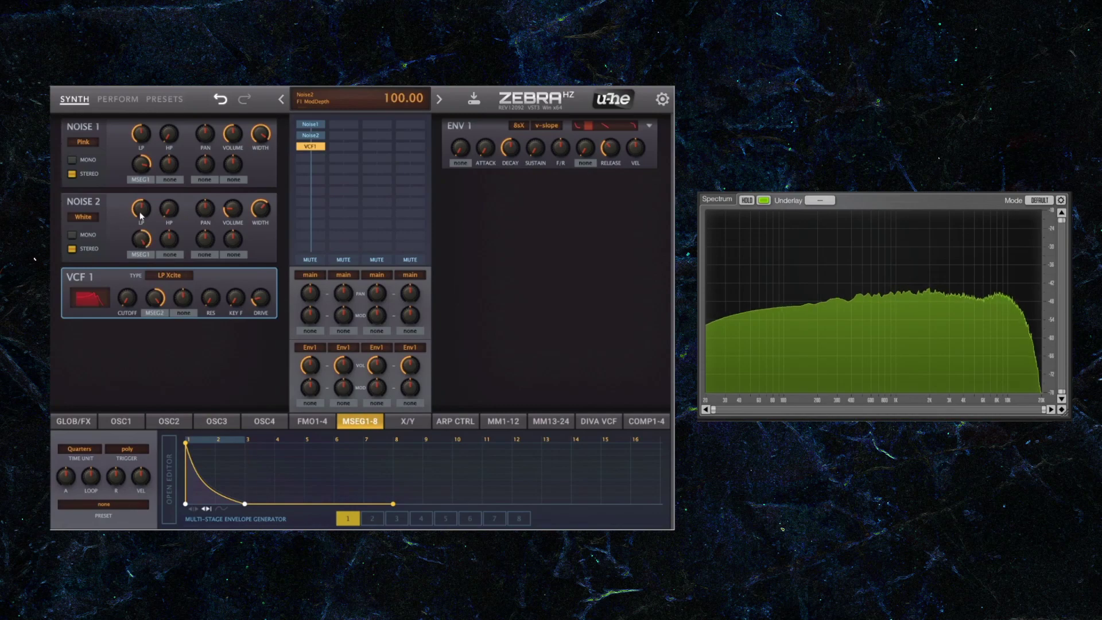
left_click_drag(140, 217, 136, 246)
- On MSEG page 2, bow the first decay segment outward into a fuller, gradual curve
left_click(155, 299)
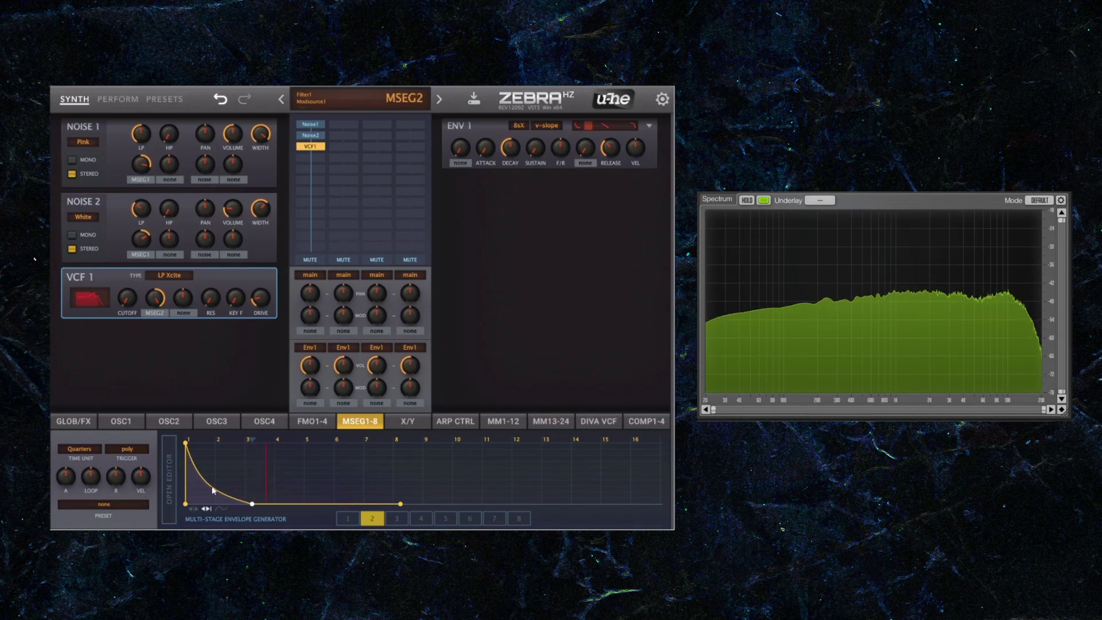
left_click_drag(215, 492, 232, 448)
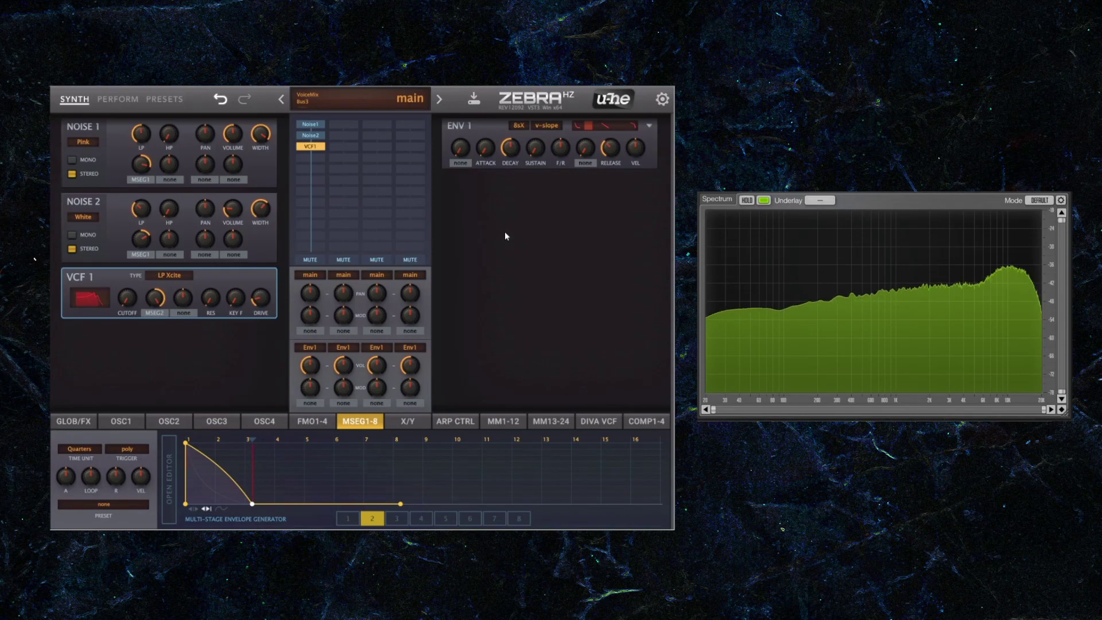
left_click_drag(186, 443, 185, 447)
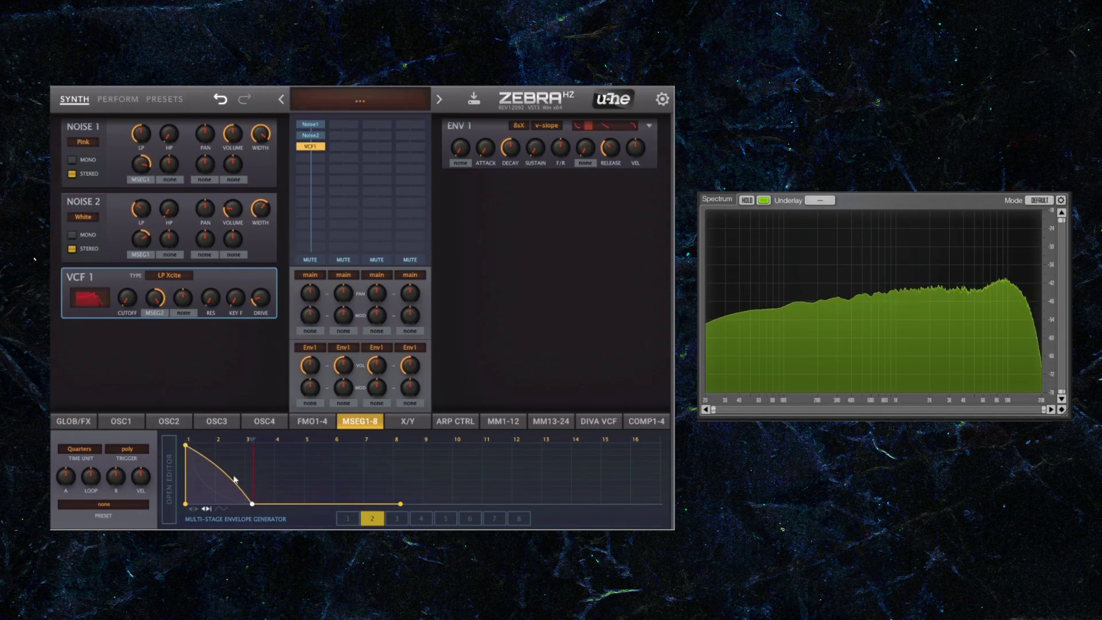
left_click_drag(236, 479, 176, 500)
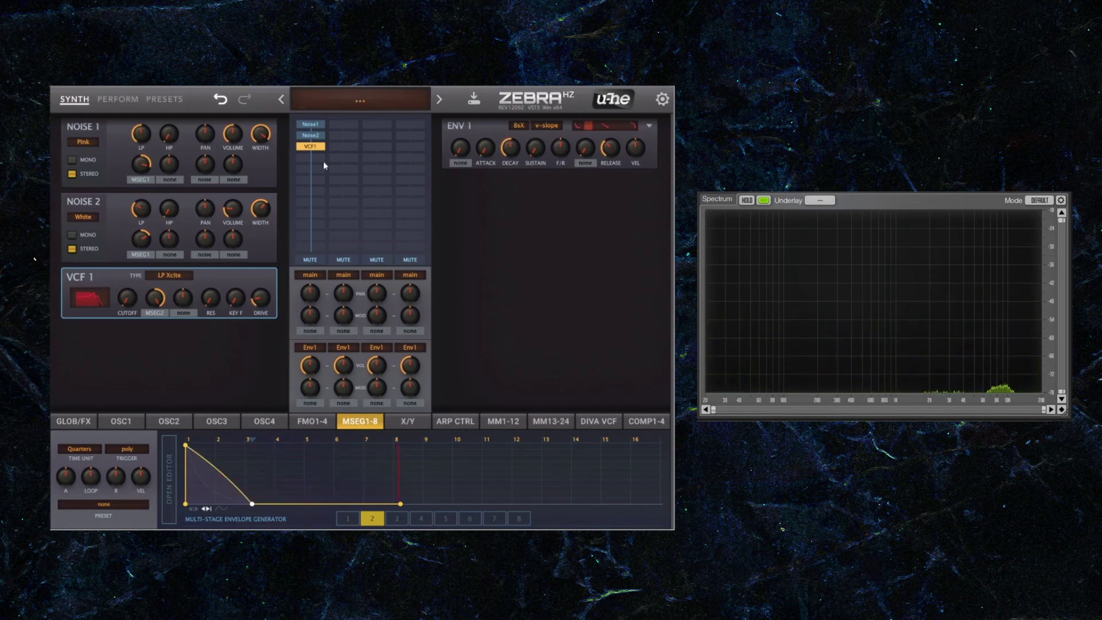
- Load a Delay1 effect into the first FX slot on the GLOB/FX page
left_click(74, 421)
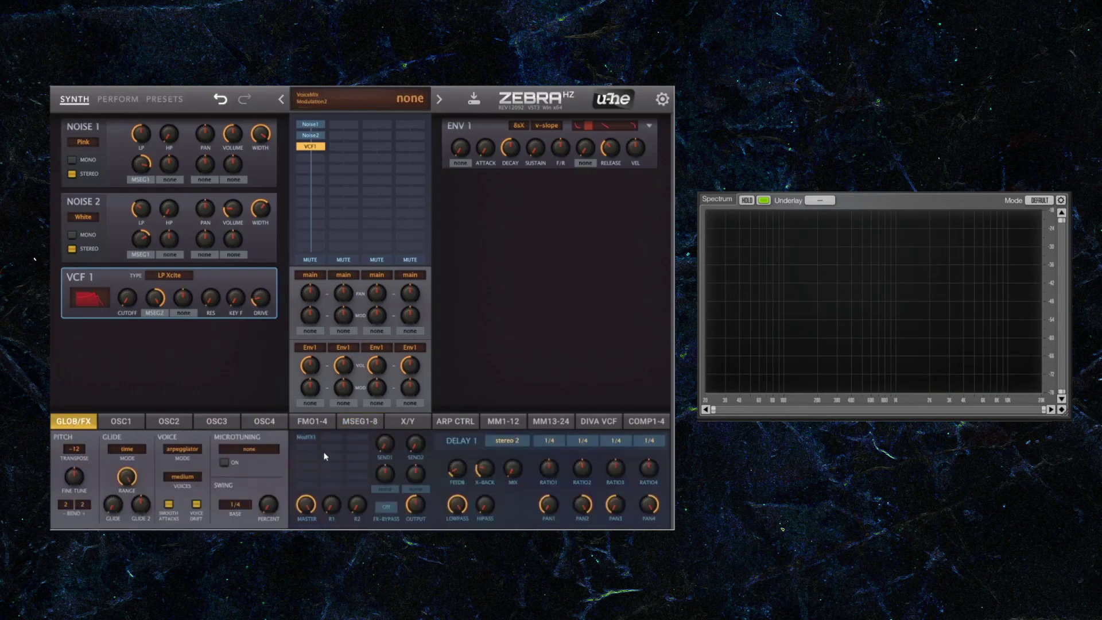
left_click(308, 447)
left_click(339, 225)
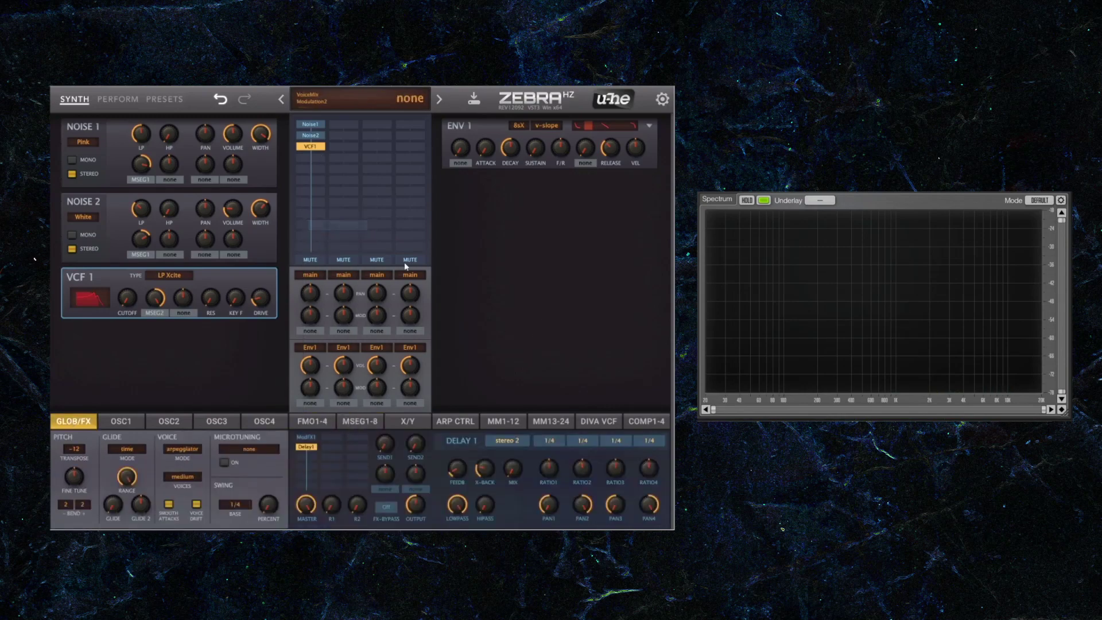
left_click(469, 424)
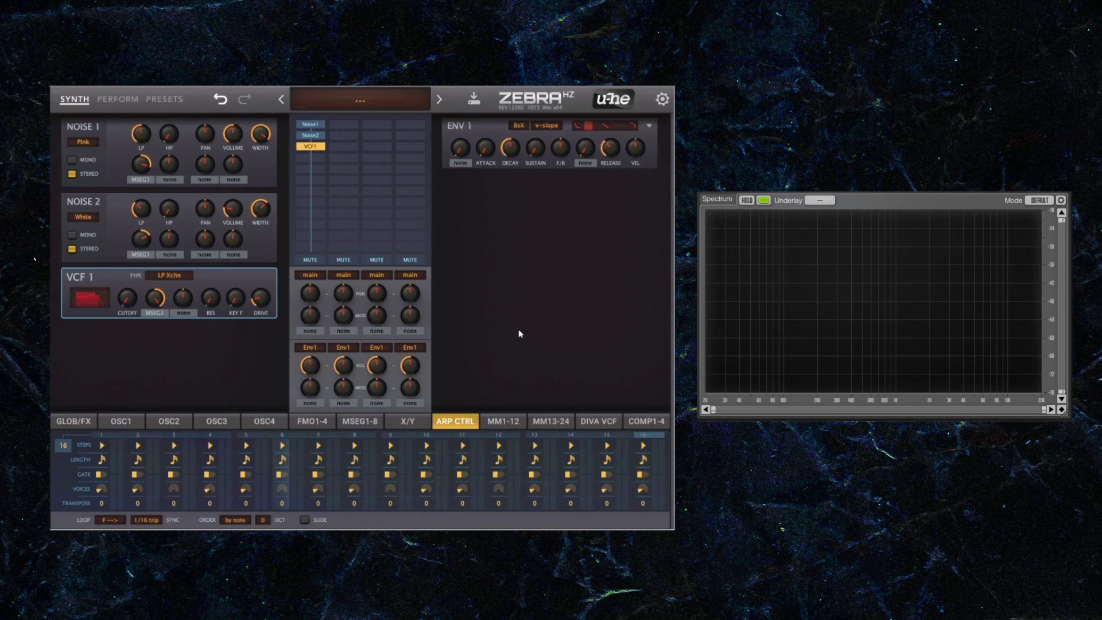
left_click(72, 422)
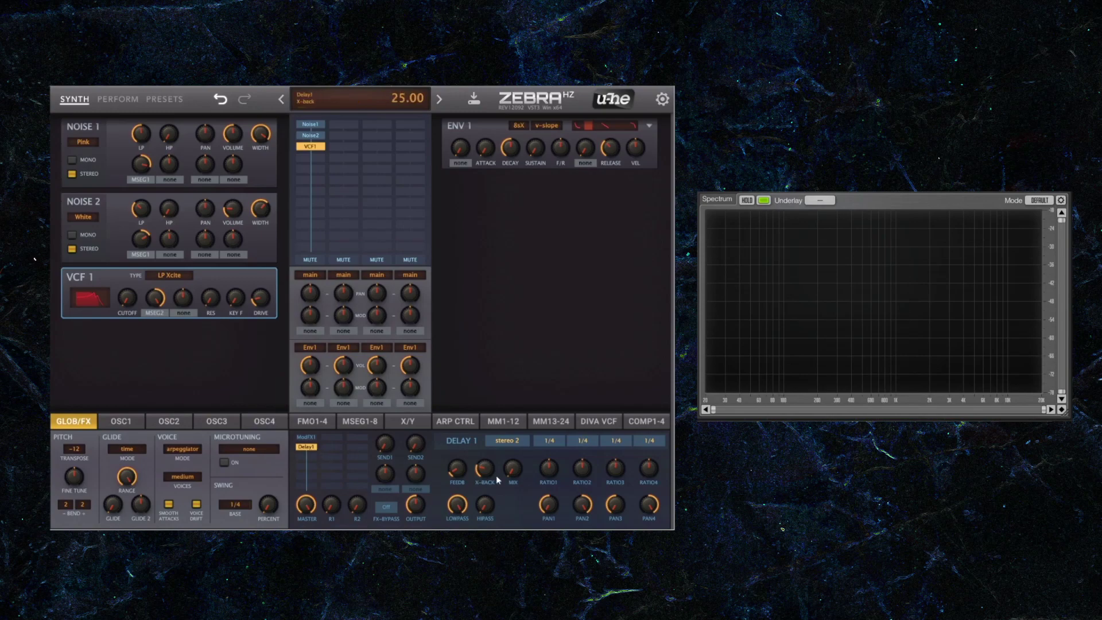
- Set the delay mode to dubby 2+2 and the first delay time to 1/8 trip
mouse_move(512, 475)
left_click(516, 440)
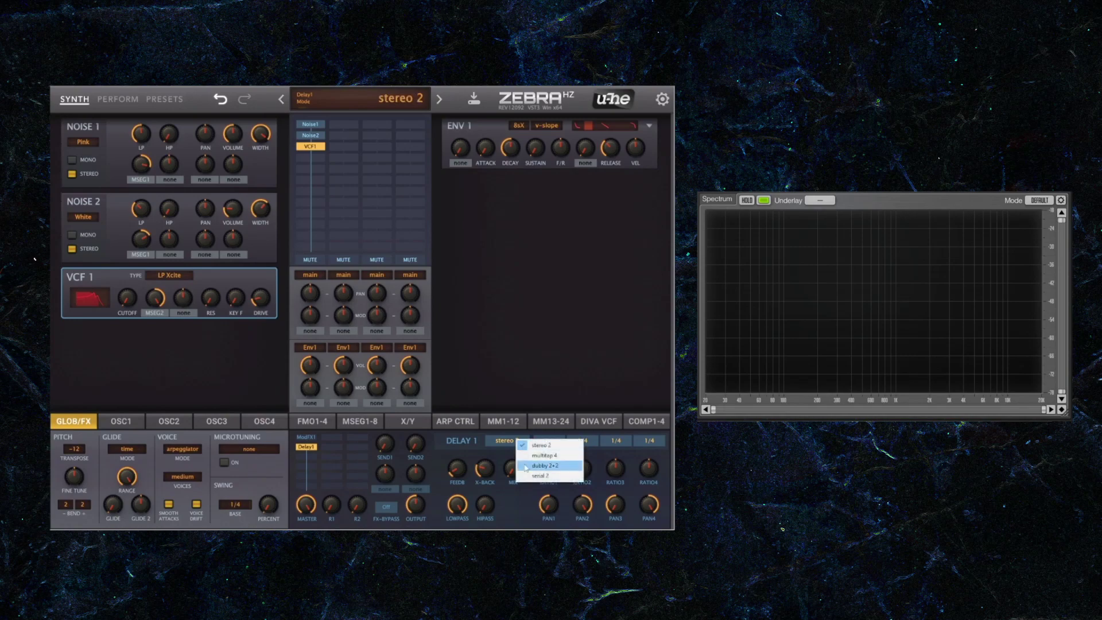
left_click(526, 466)
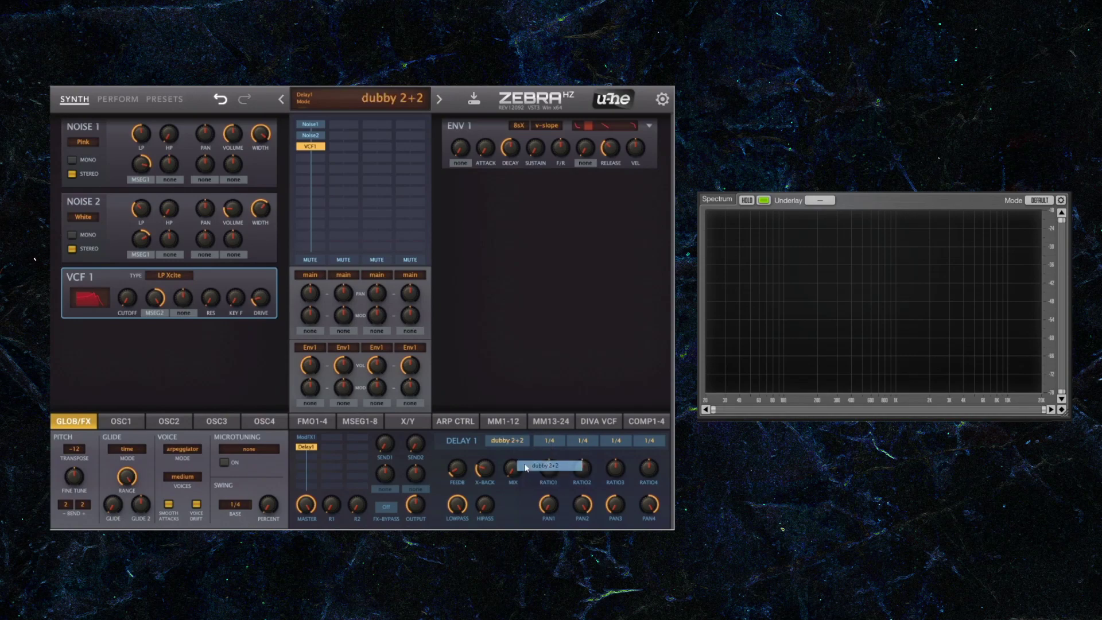
left_click(553, 441)
left_click(583, 403)
- Raise the Delay1 mix to 24
left_click_drag(512, 470, 510, 476)
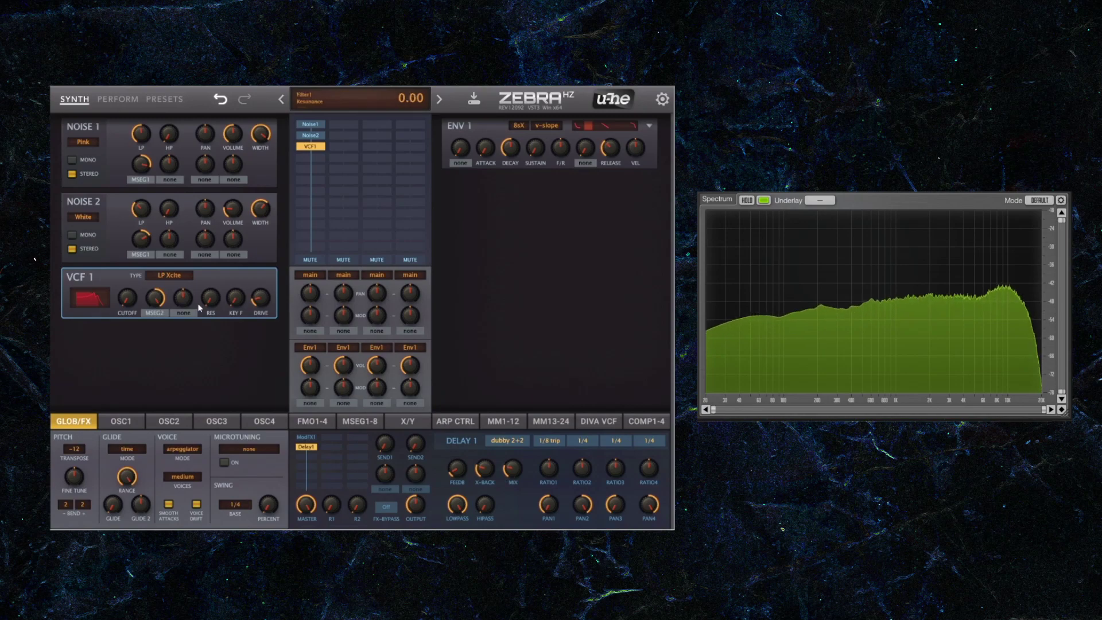
left_click(357, 423)
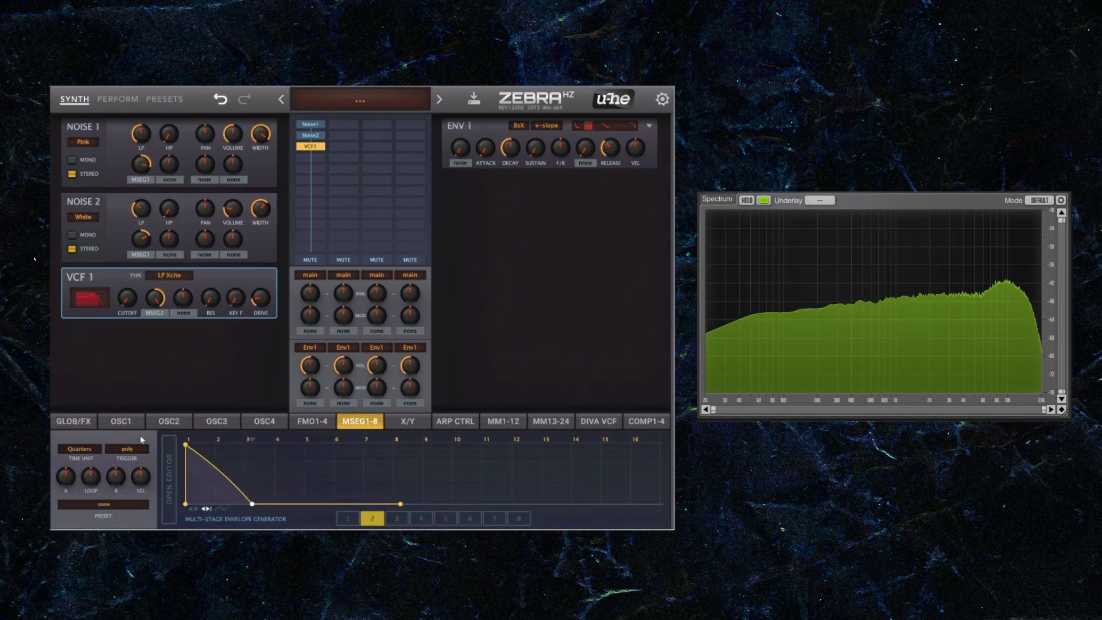
left_click(73, 421)
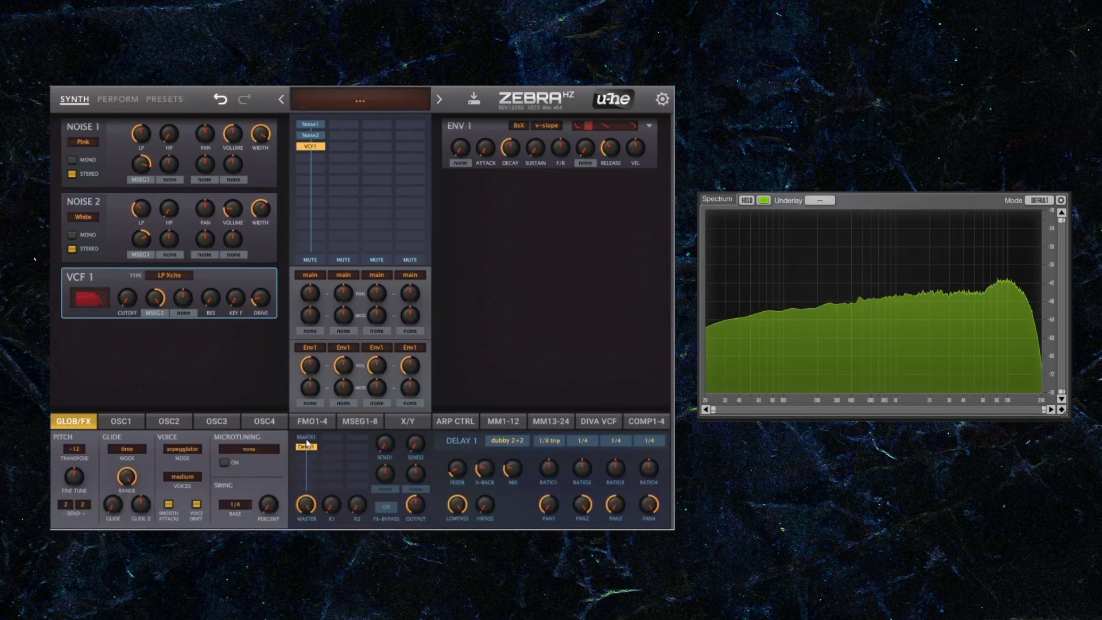
left_click_drag(513, 474, 515, 475)
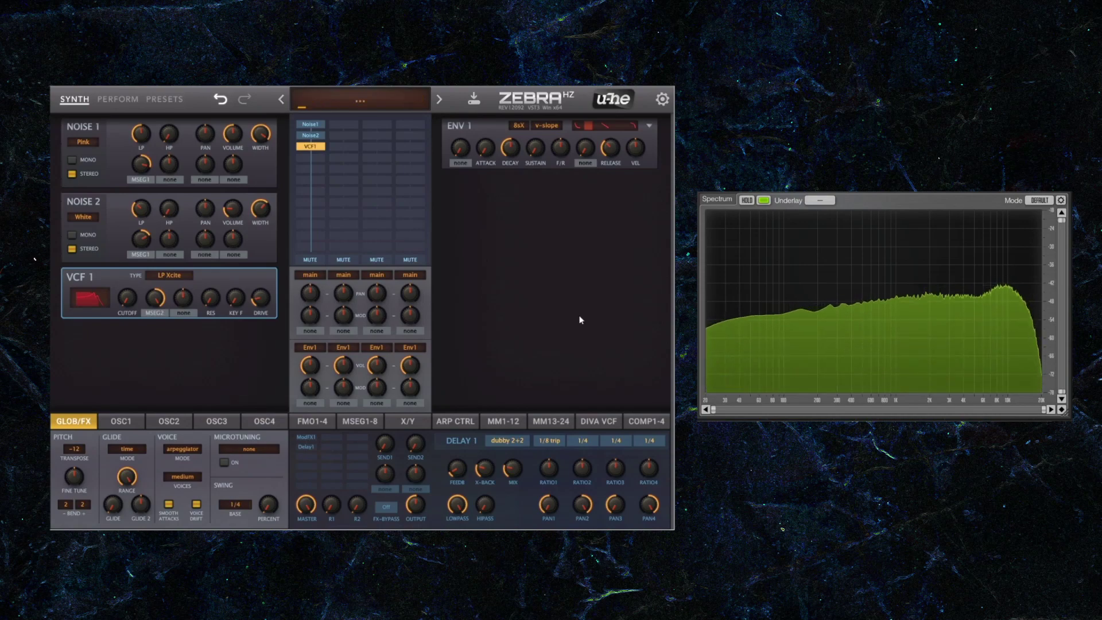
- Set the Delay 1 HIPASS knob to 14.50 to thin the echoes' low end
left_click(307, 447)
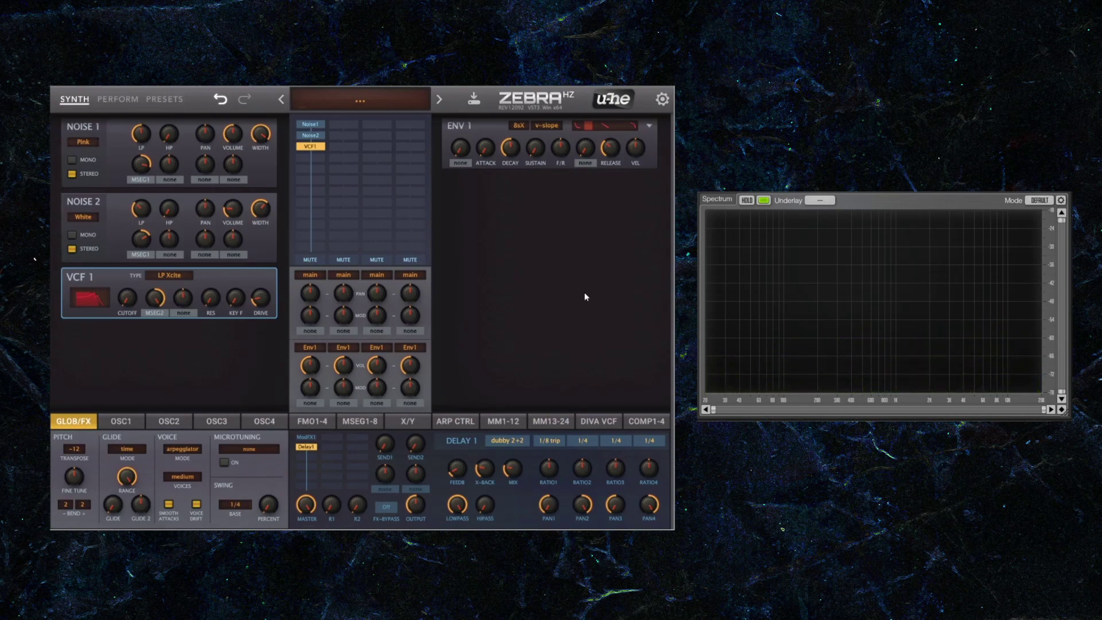
left_click_drag(485, 504, 484, 492)
- Load EQ1 into the third FX slot, cut a -24 dB low shelf and lift Mid1
left_click(306, 456)
left_click(342, 336)
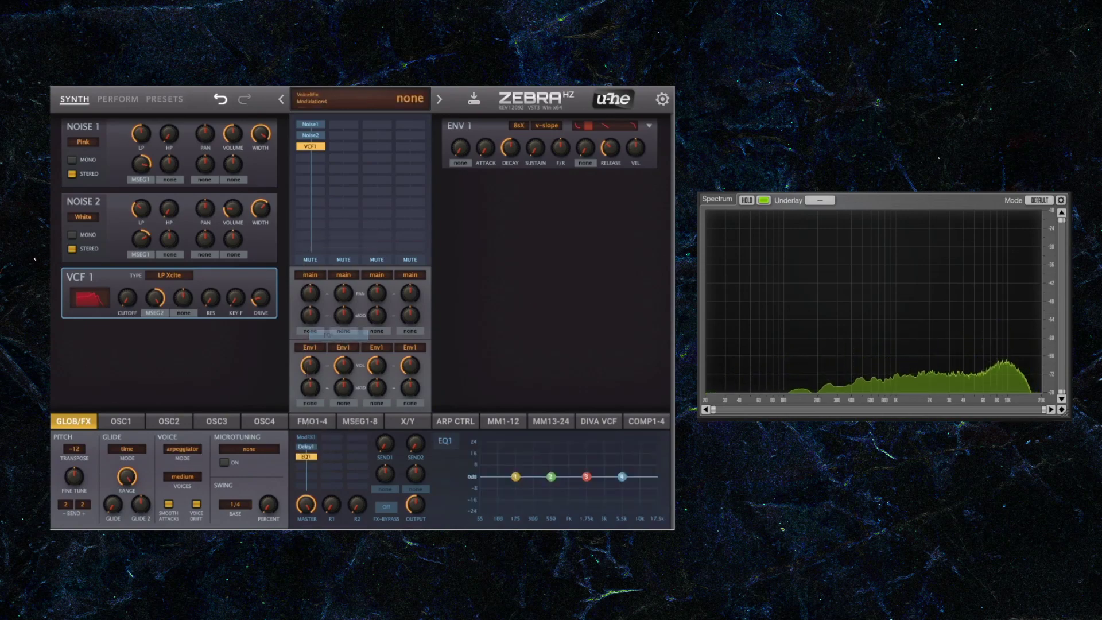
left_click_drag(516, 477, 487, 512)
left_click_drag(551, 478, 528, 472)
- Fine-tune the low-shelf frequency and Mid1, and boost Mid2 by about 4 dB
left_click_drag(487, 511, 499, 510)
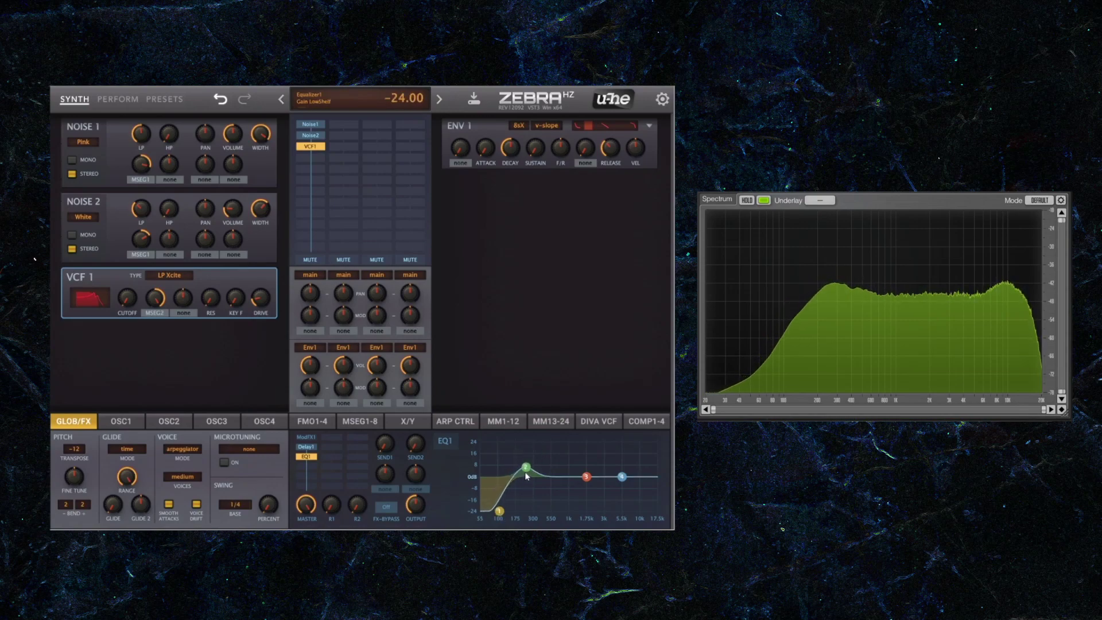
left_click_drag(527, 474, 522, 469)
mouse_move(498, 510)
left_mouse_down()
mouse_move(493, 492)
mouse_move(492, 516)
left_mouse_up()
left_click_drag(586, 477, 545, 479)
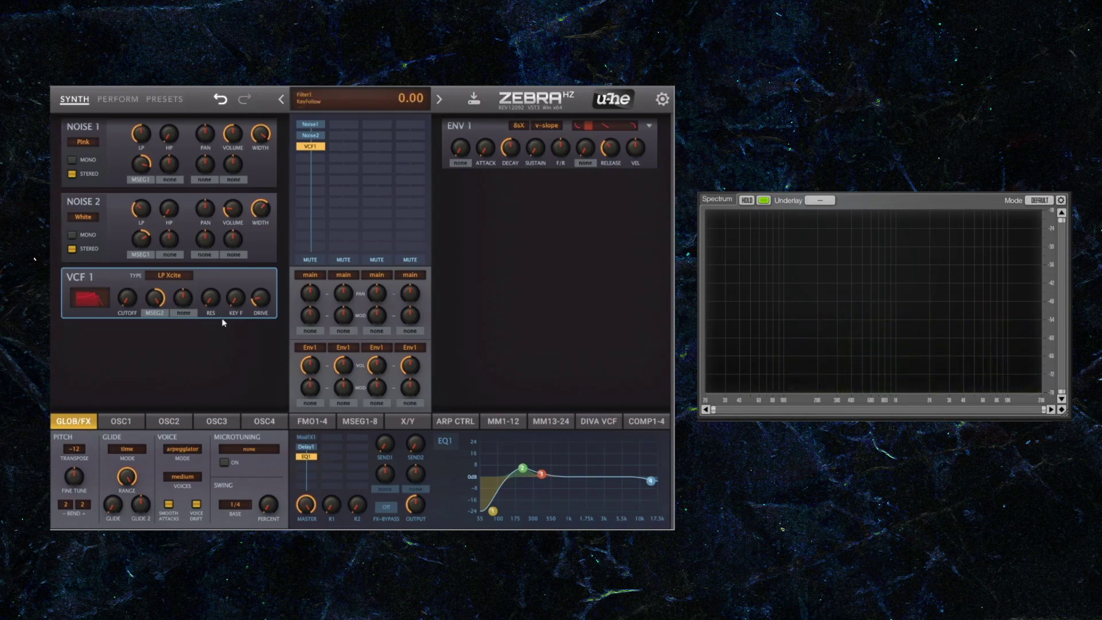
- Assign Lfo1 to VCF1's second mod slot and set LFO 1's rate to 104
left_click(191, 313)
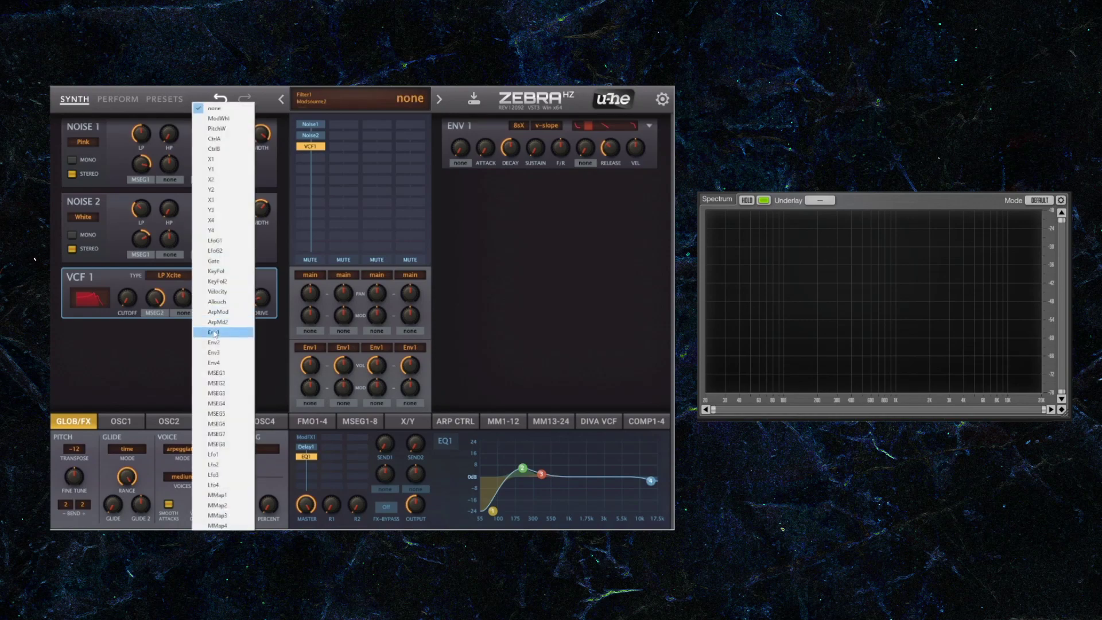
left_click(237, 454)
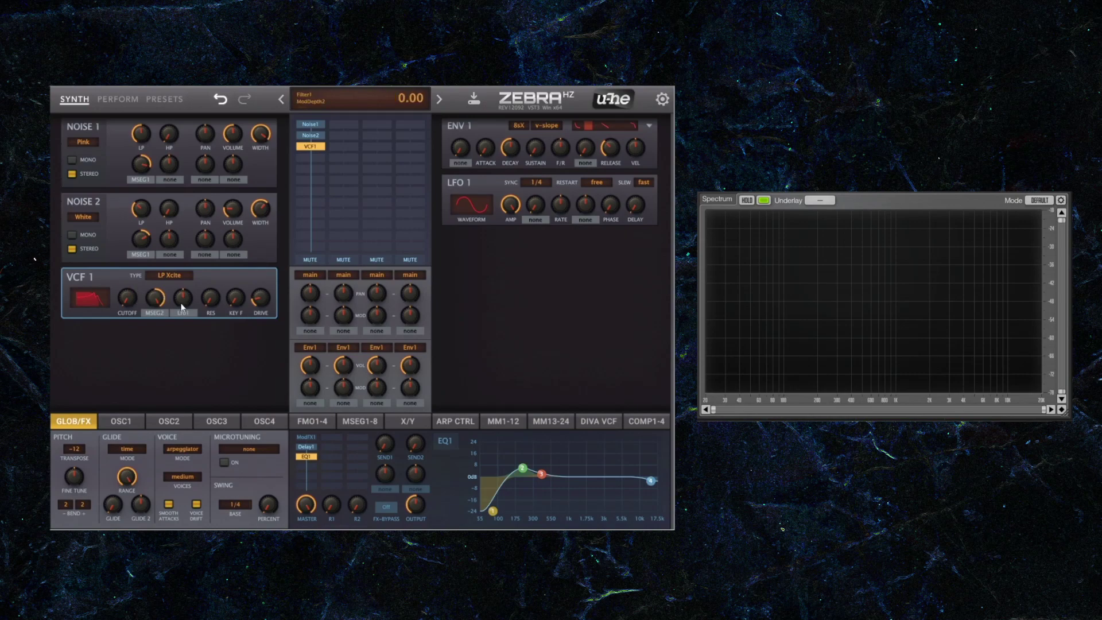
left_click_drag(560, 206, 560, 219)
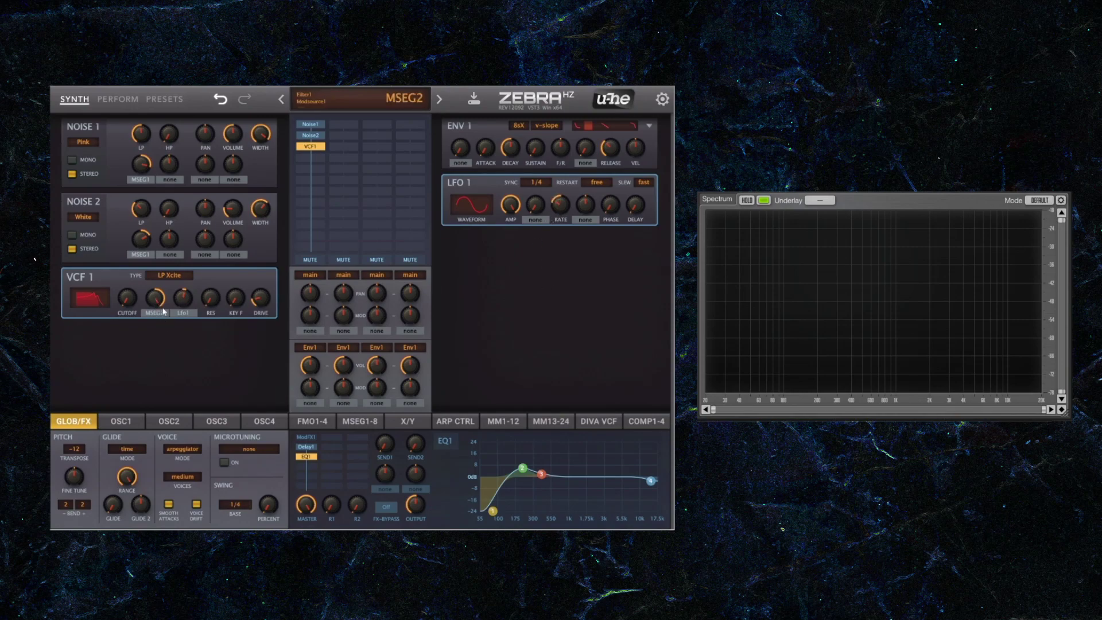
left_click(349, 419)
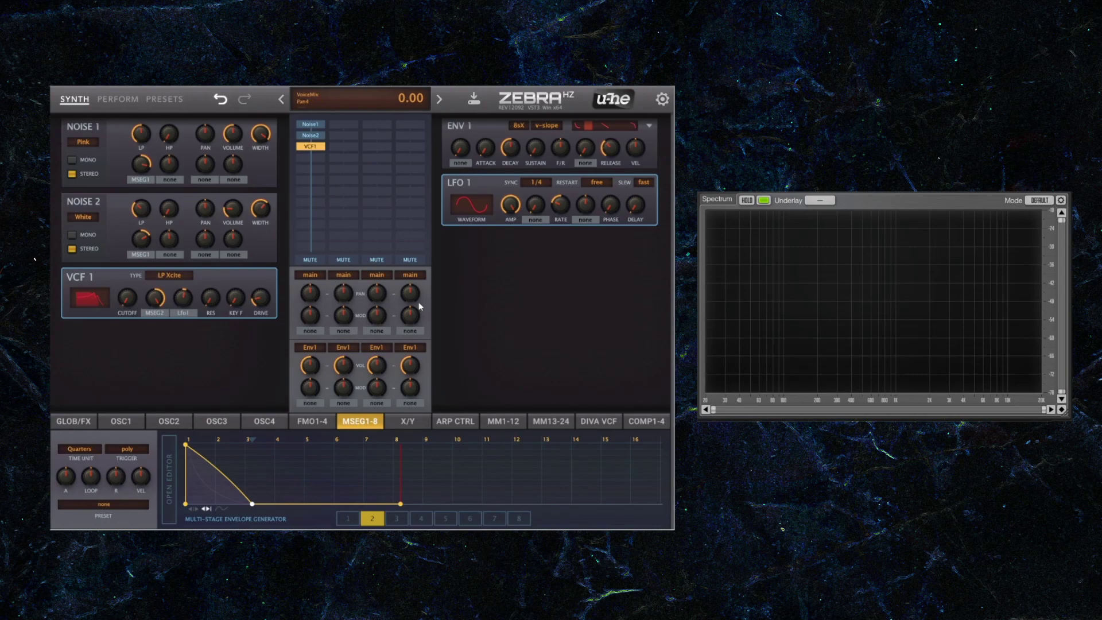
left_click_drag(183, 297, 196, 241)
left_click_drag(562, 210, 563, 197)
- Make LFO 1 a triangle wave and lower its VCF1 modulation depth to 50
left_click(478, 202)
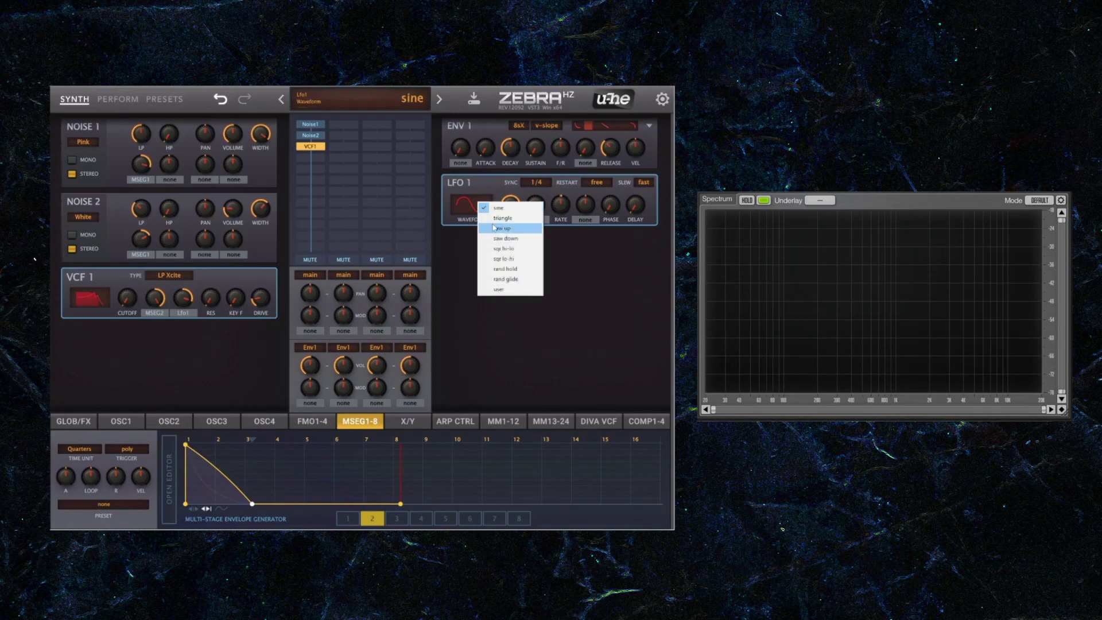
left_click(496, 218)
left_click(477, 210)
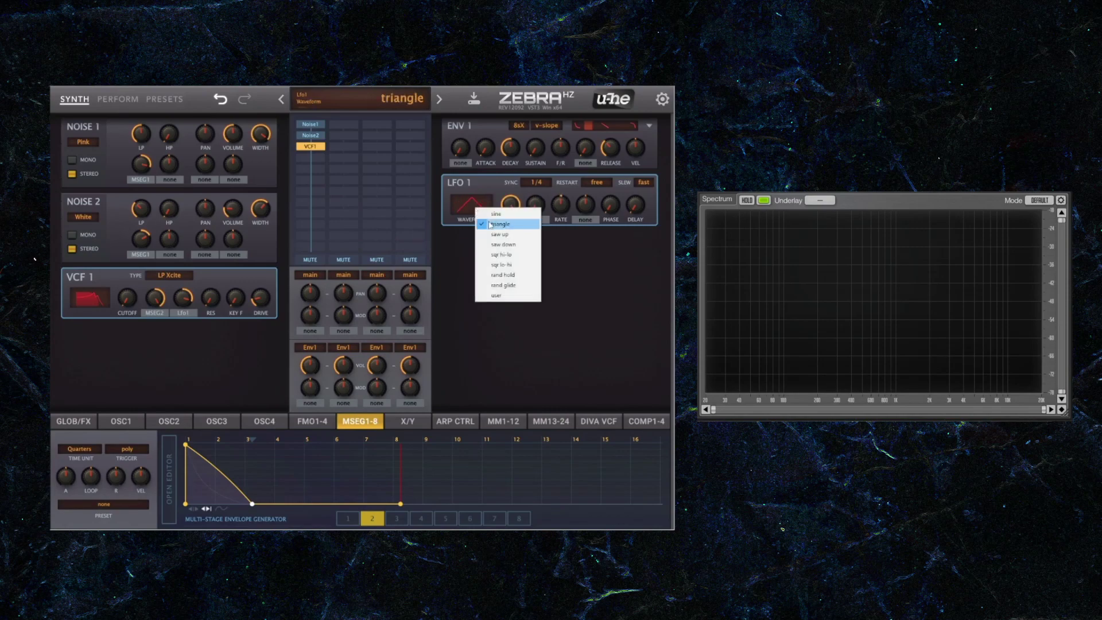
left_click(487, 213)
left_click(474, 207)
left_click(496, 219)
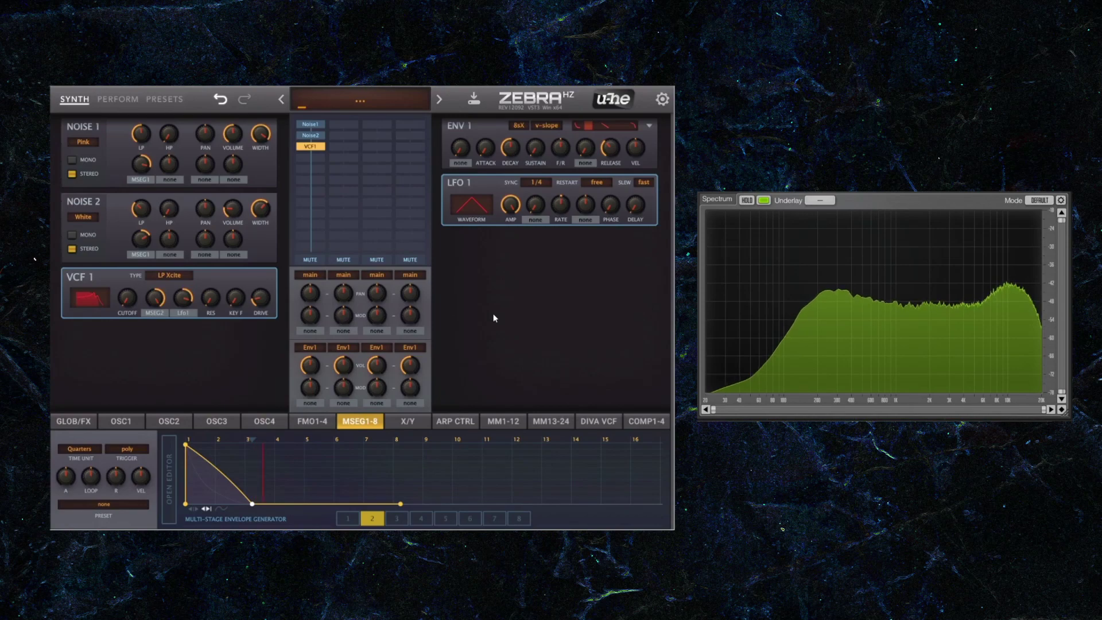
scroll(182, 304, "down", 8)
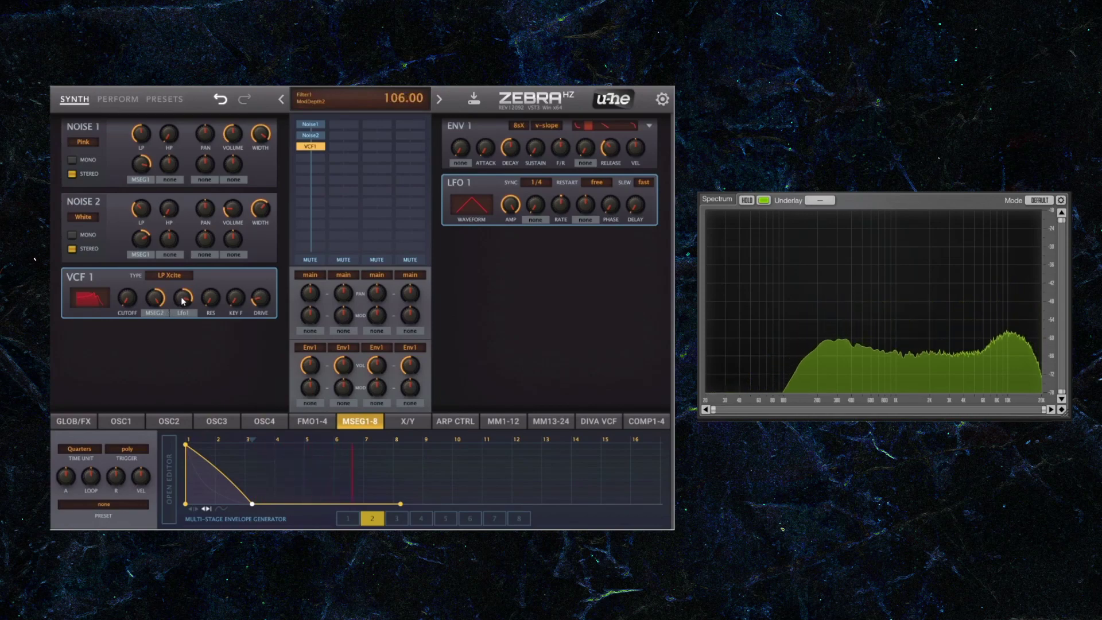
left_click_drag(183, 307, 181, 315)
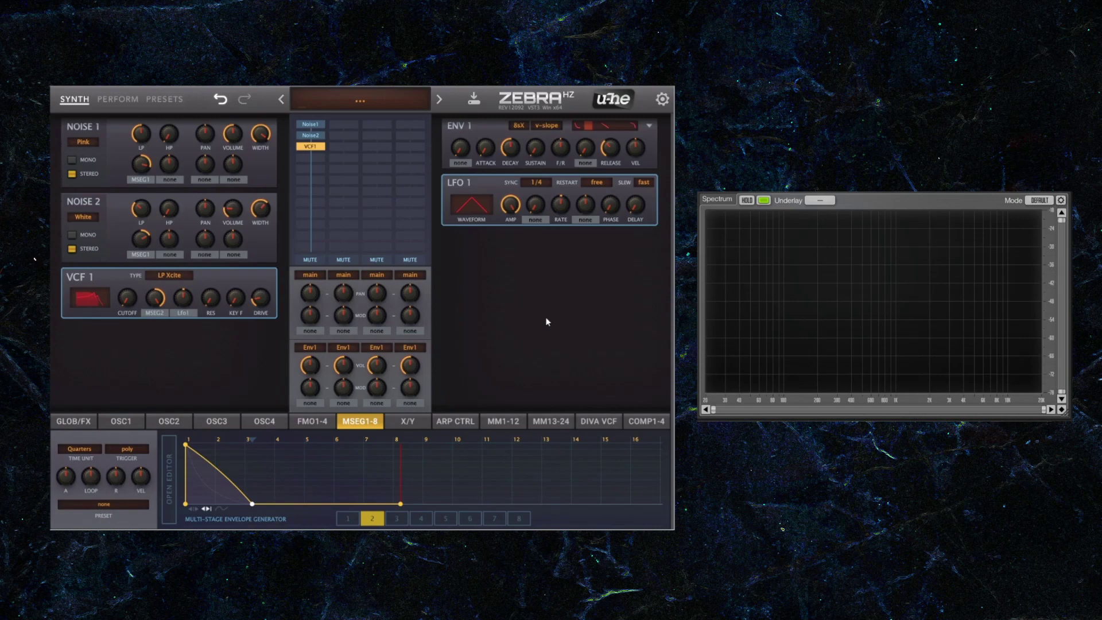
- Add Dist1 below VCF1 with raised input drive and pre-tilt near -0.6 dB
left_click(317, 158)
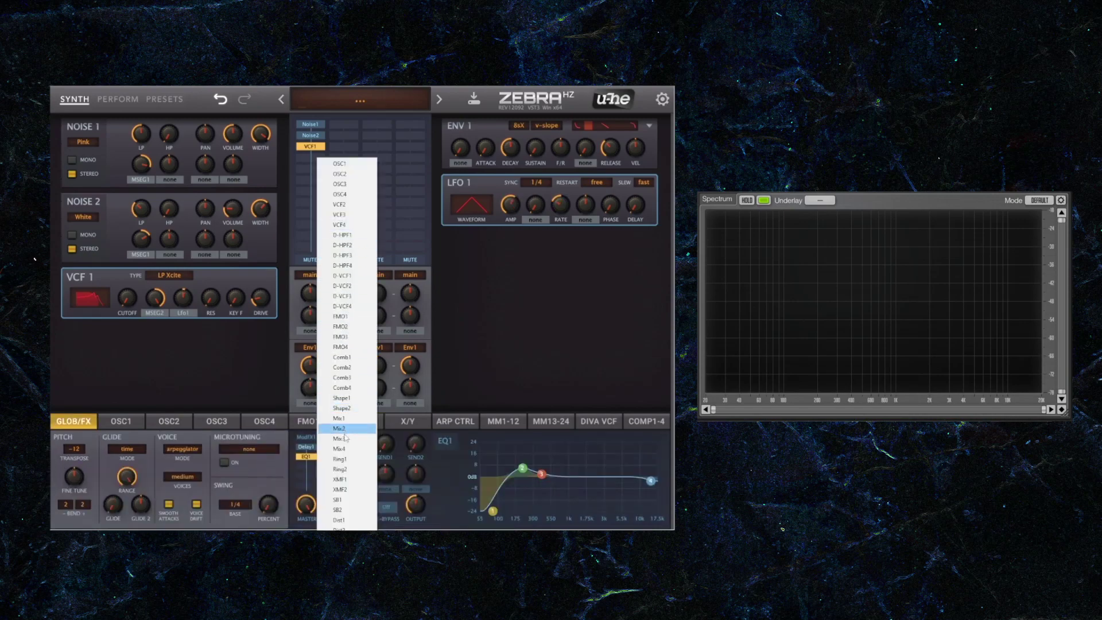
left_click(340, 520)
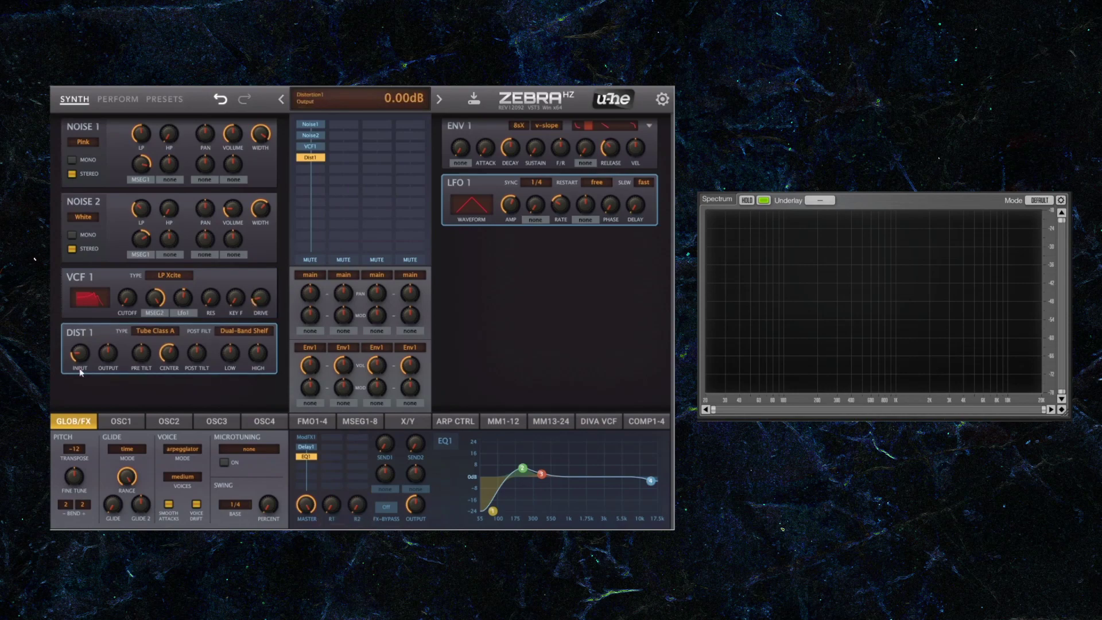
left_click_drag(84, 357, 91, 303)
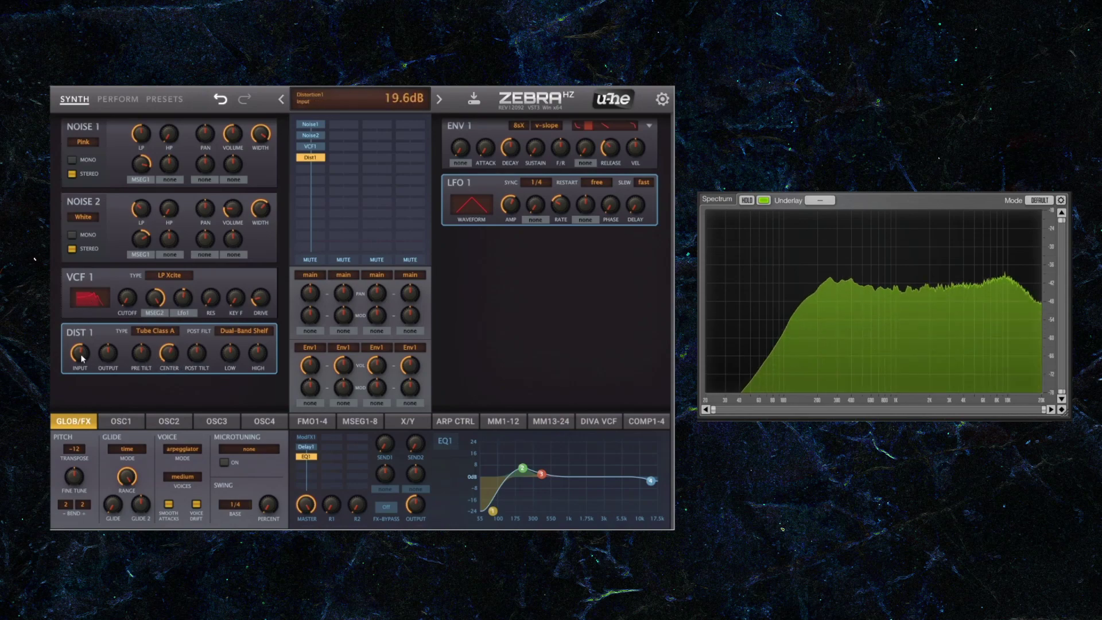
left_click_drag(82, 358, 81, 389)
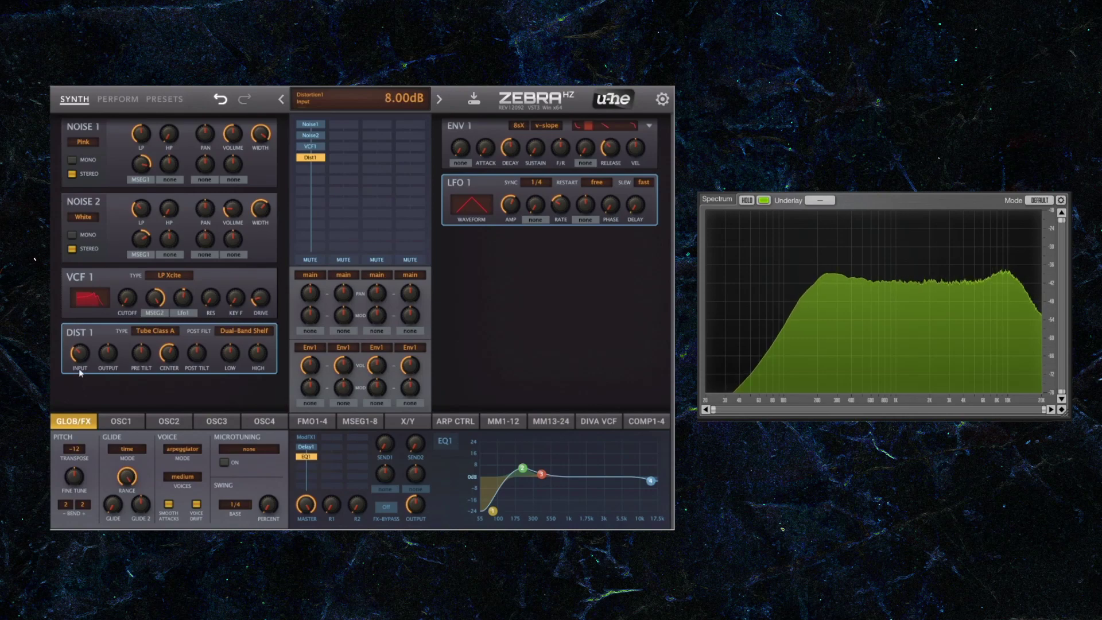
left_click_drag(138, 356, 193, 360)
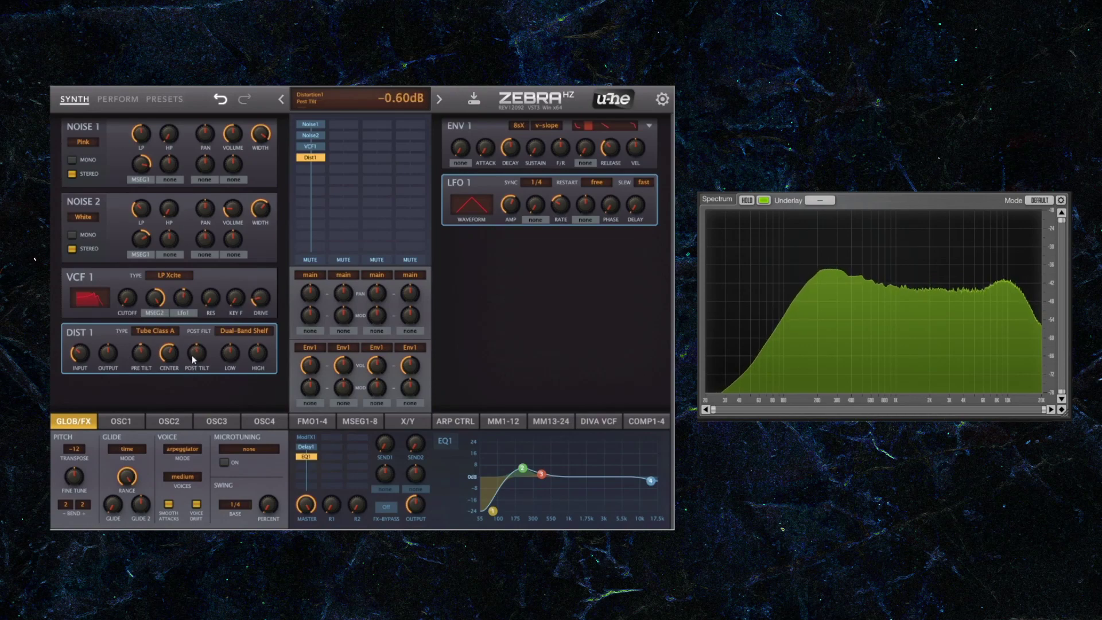
- Try Pink noise on Noise 2, then return it to White noise
left_click(83, 217)
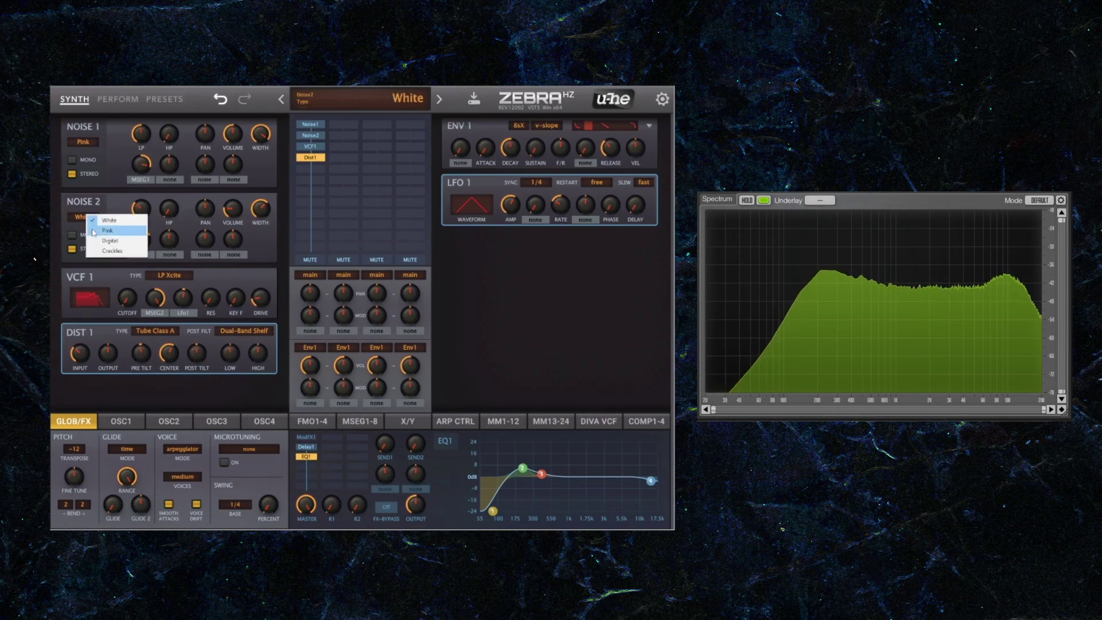
left_click(102, 236)
left_click(85, 220)
left_click(102, 227)
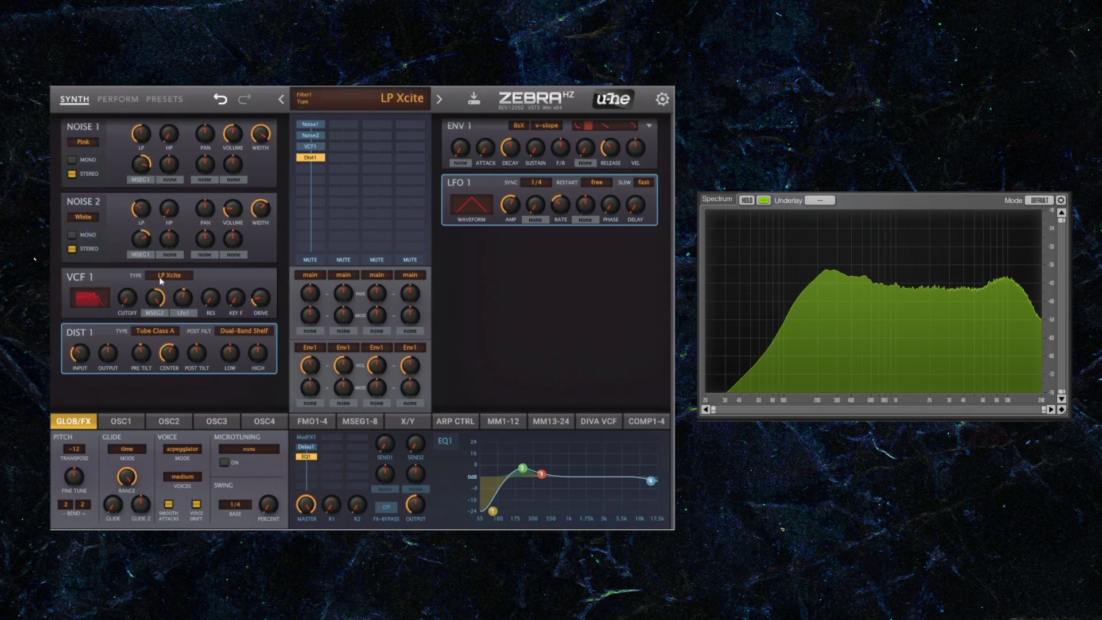
- Audition the Guitar Cab 4x12 distortion post filter, then restore Dual-Band Shelf
scroll(149, 330, "down", 1)
scroll(162, 337, "down", 4)
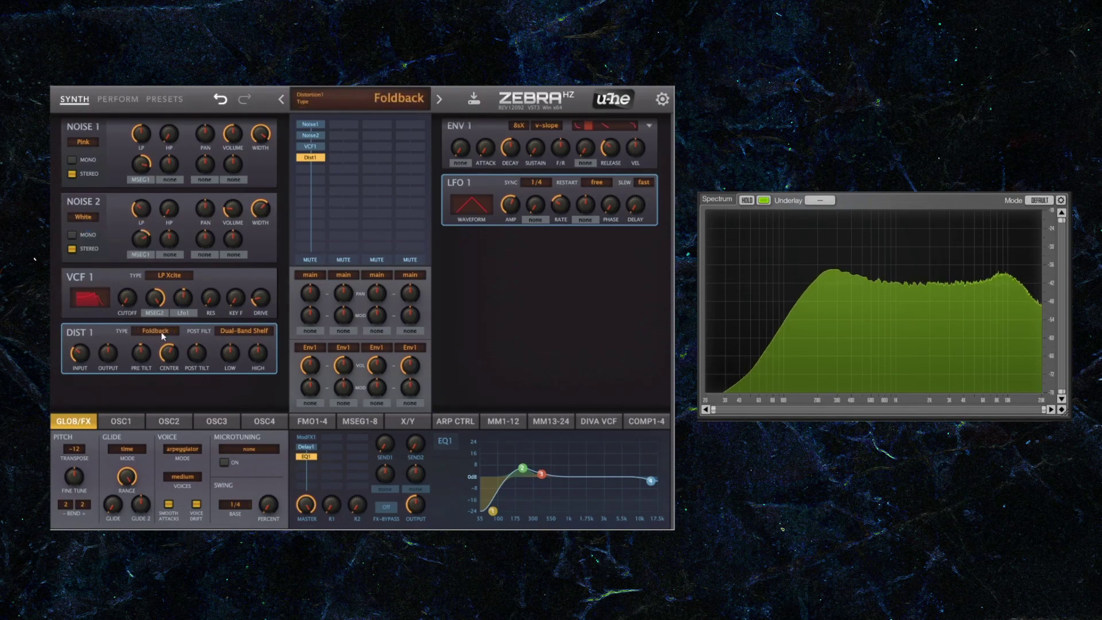
scroll(163, 337, "up", 5)
left_click(250, 330)
left_click(275, 347)
left_click(251, 331)
left_click(257, 336)
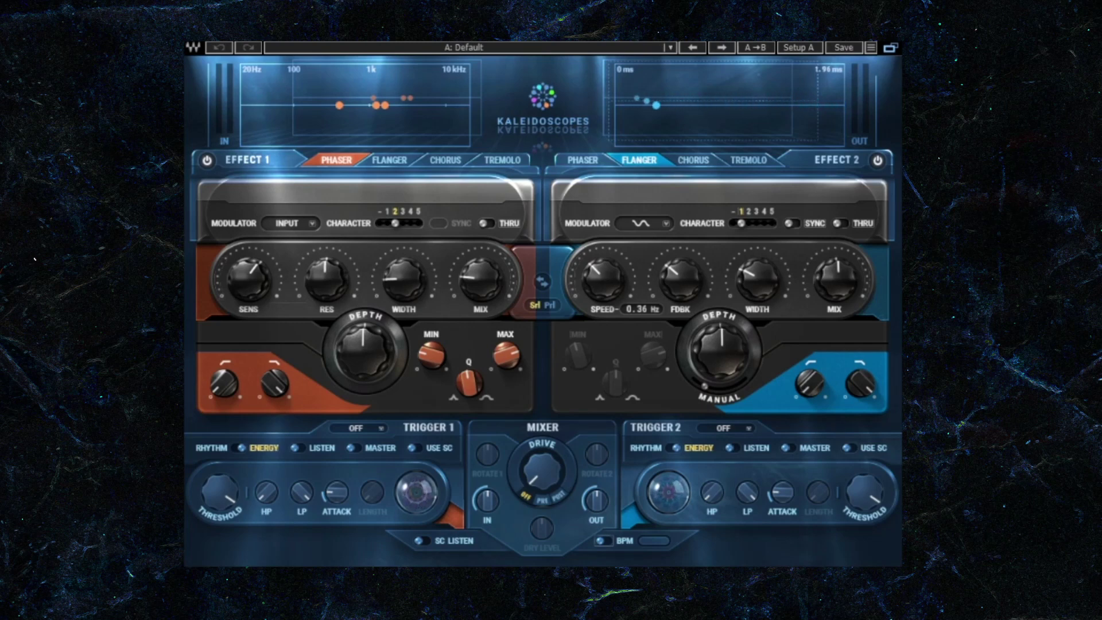
- Turn on the Flanger in Kaleidoscopes' Effect 2 slot alongside the Phaser
left_click(878, 161)
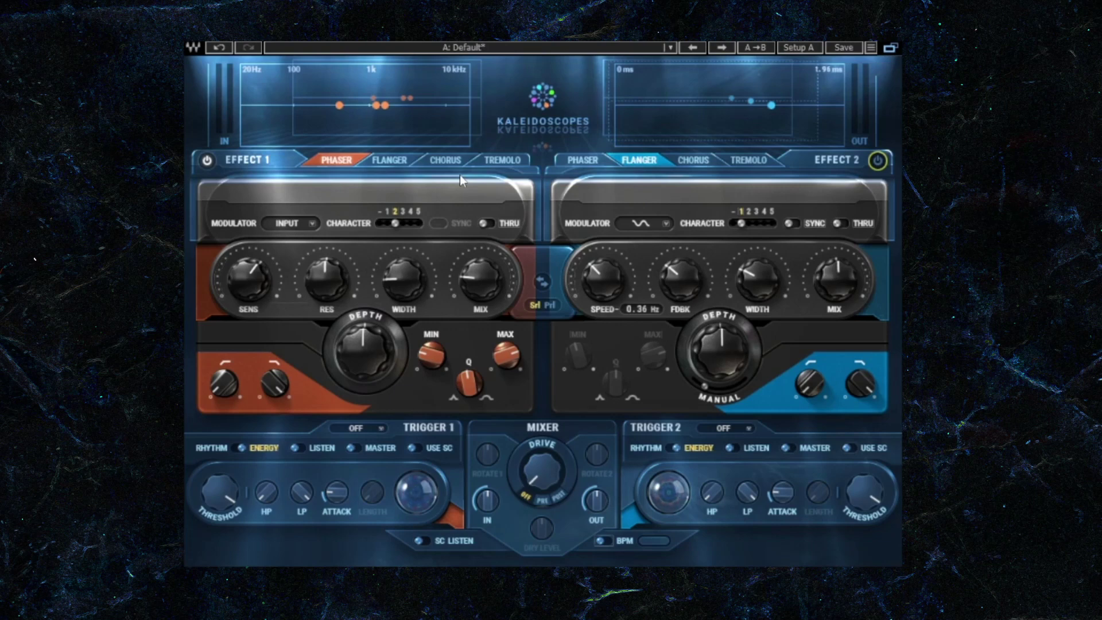
mouse_move(476, 287)
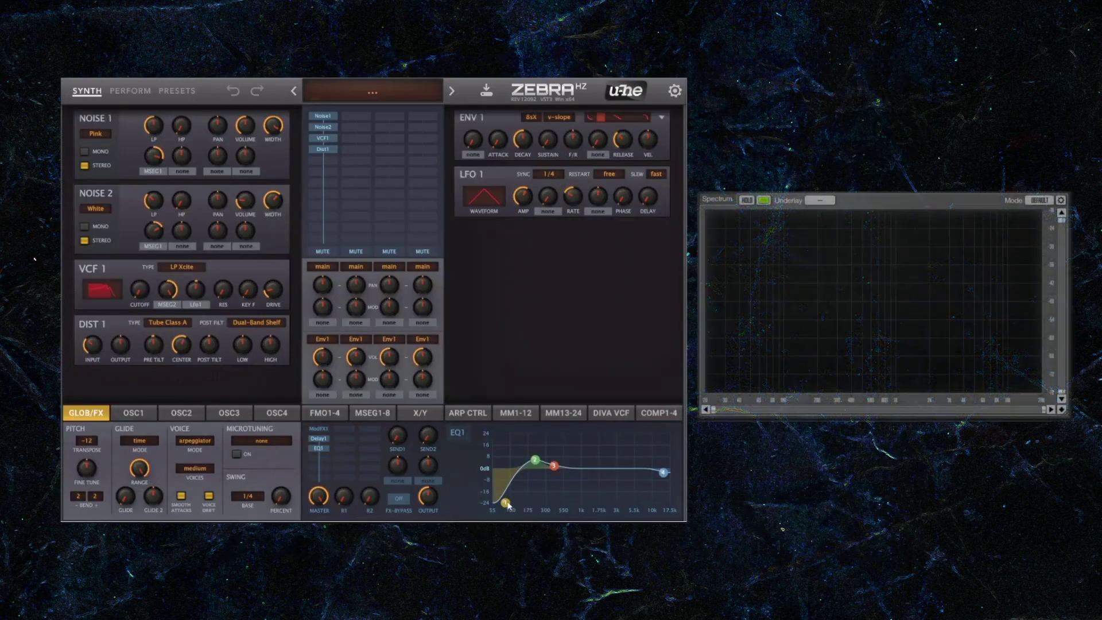
- Boost EQ 1's low shelf to about +12 dB and cut its high shelf to about -13 dB
left_click_drag(714, 536, 719, 526)
mouse_move(508, 495)
left_mouse_down()
mouse_move(509, 476)
mouse_move(512, 506)
mouse_move(512, 477)
left_mouse_up()
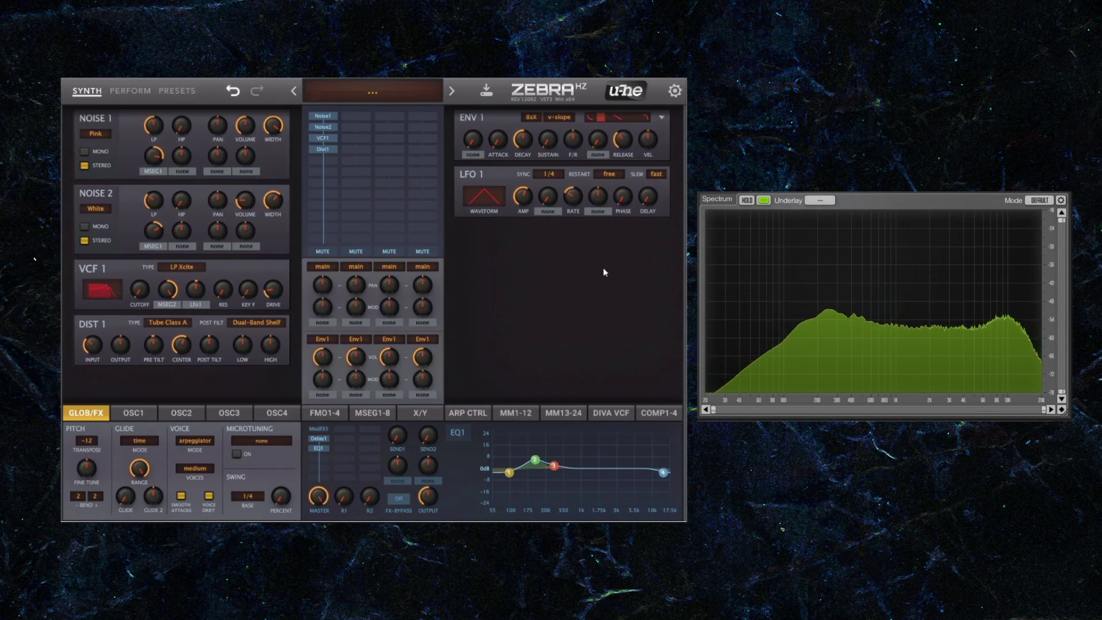
left_click_drag(509, 472, 510, 450)
left_click_drag(663, 473, 644, 500)
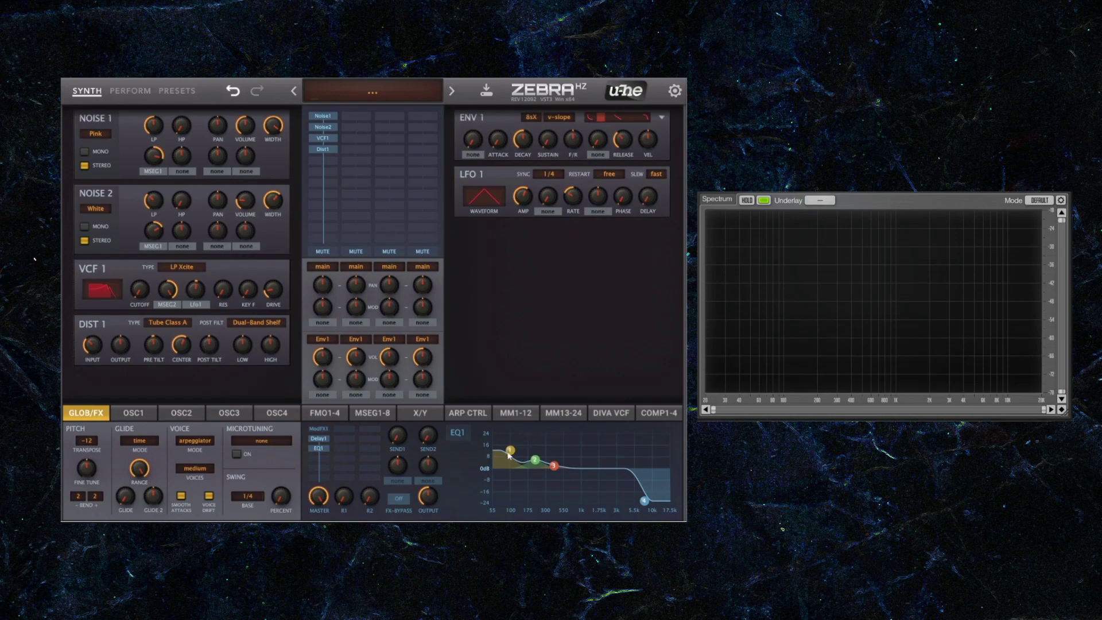
- Reduce the EQ 1 low shelf to about +7 dB, ease the high shelf to -3 dB, and audition
mouse_move(510, 450)
left_mouse_down()
mouse_move(529, 469)
mouse_move(511, 454)
left_mouse_up()
left_click_drag(647, 508, 652, 480)
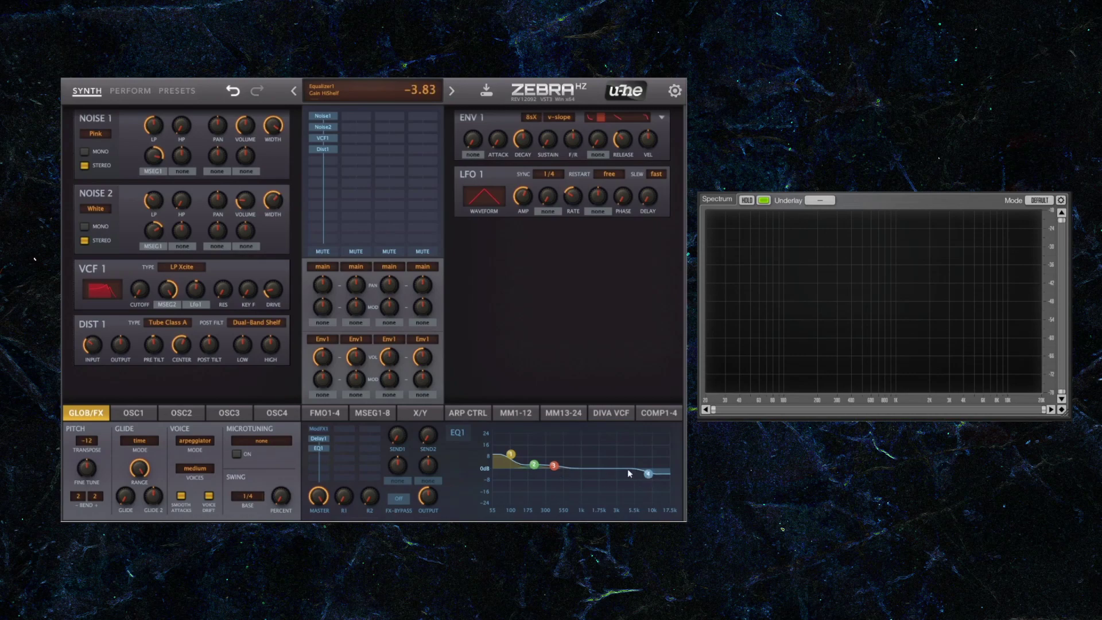
key("space")
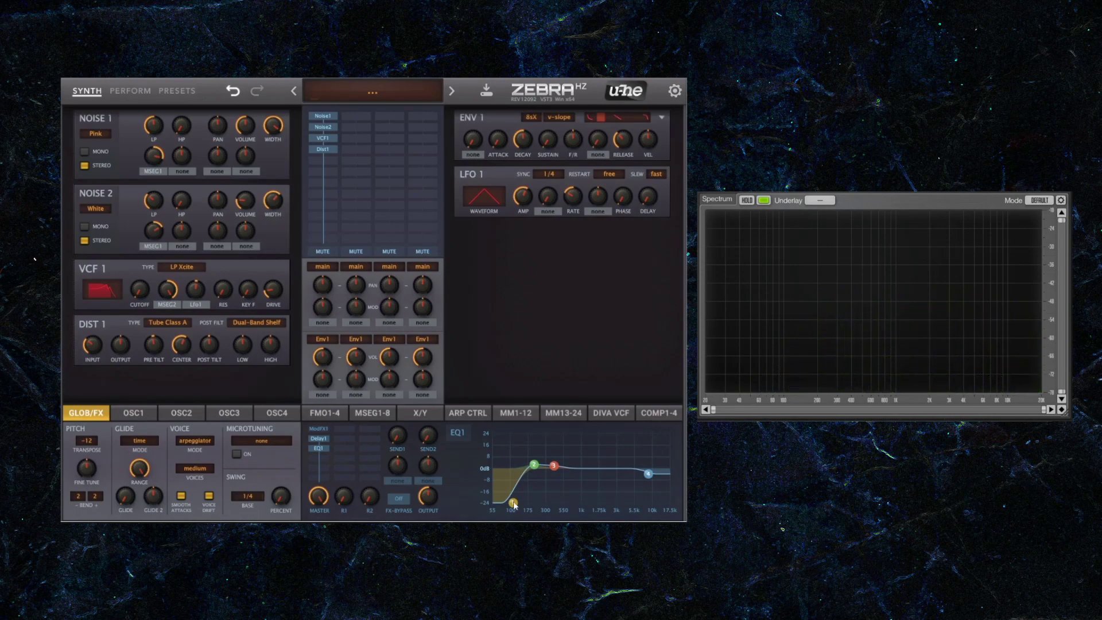
left_click_drag(514, 455, 516, 456)
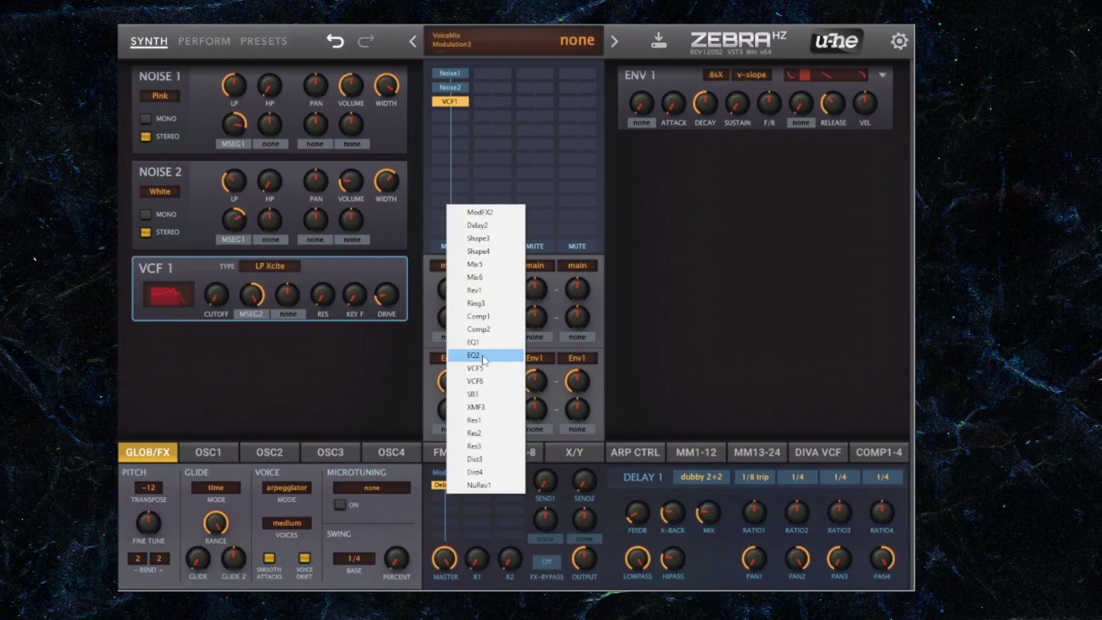
- Load EQ 1 into the effects chain with its low shelf at -24 dB
left_click(480, 352)
left_click_drag(667, 523, 702, 568)
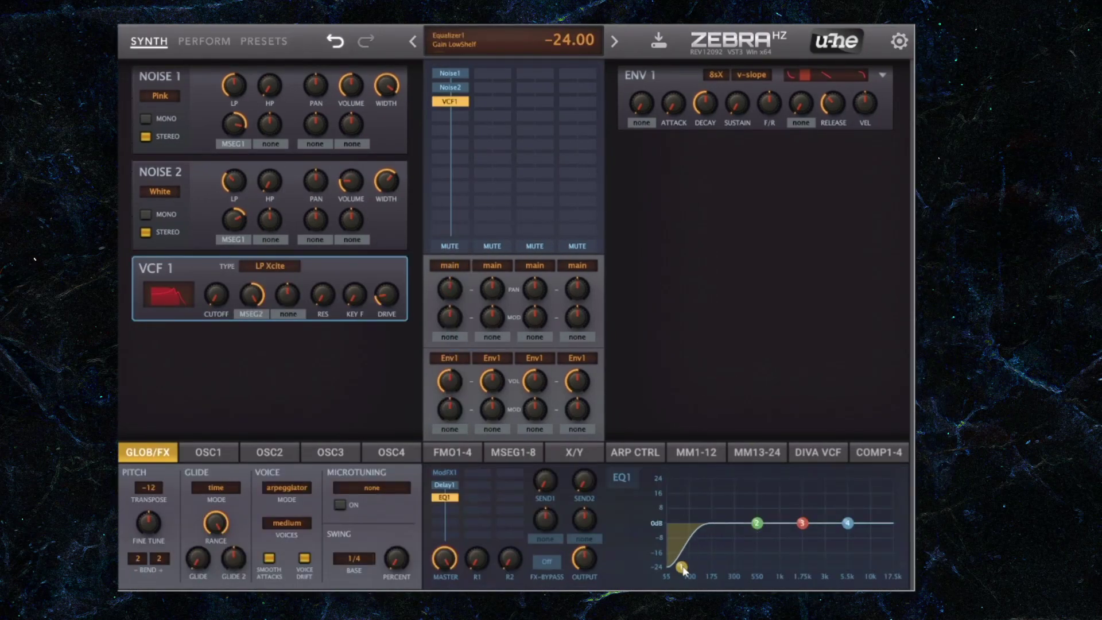